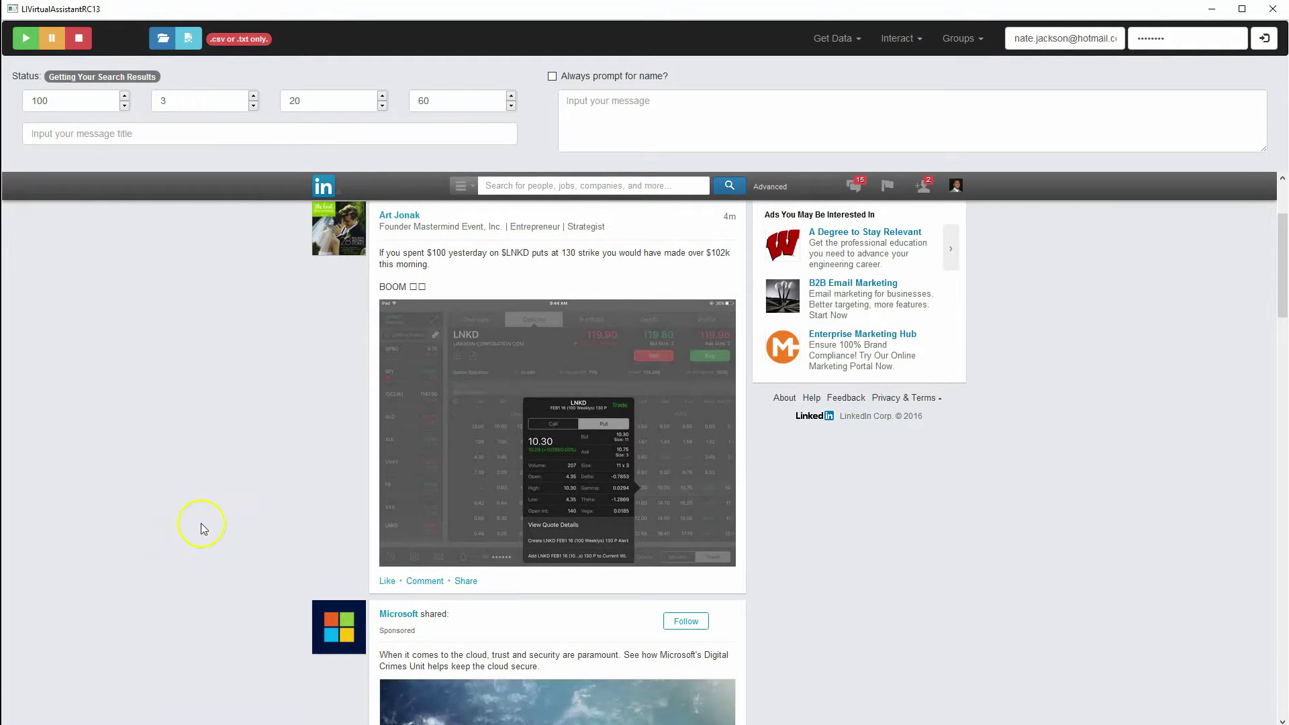
# Switch the assistant to LinkedIn Search mode from Get Data and dismiss both notices.
pyautogui.scroll(3, 200, 522)
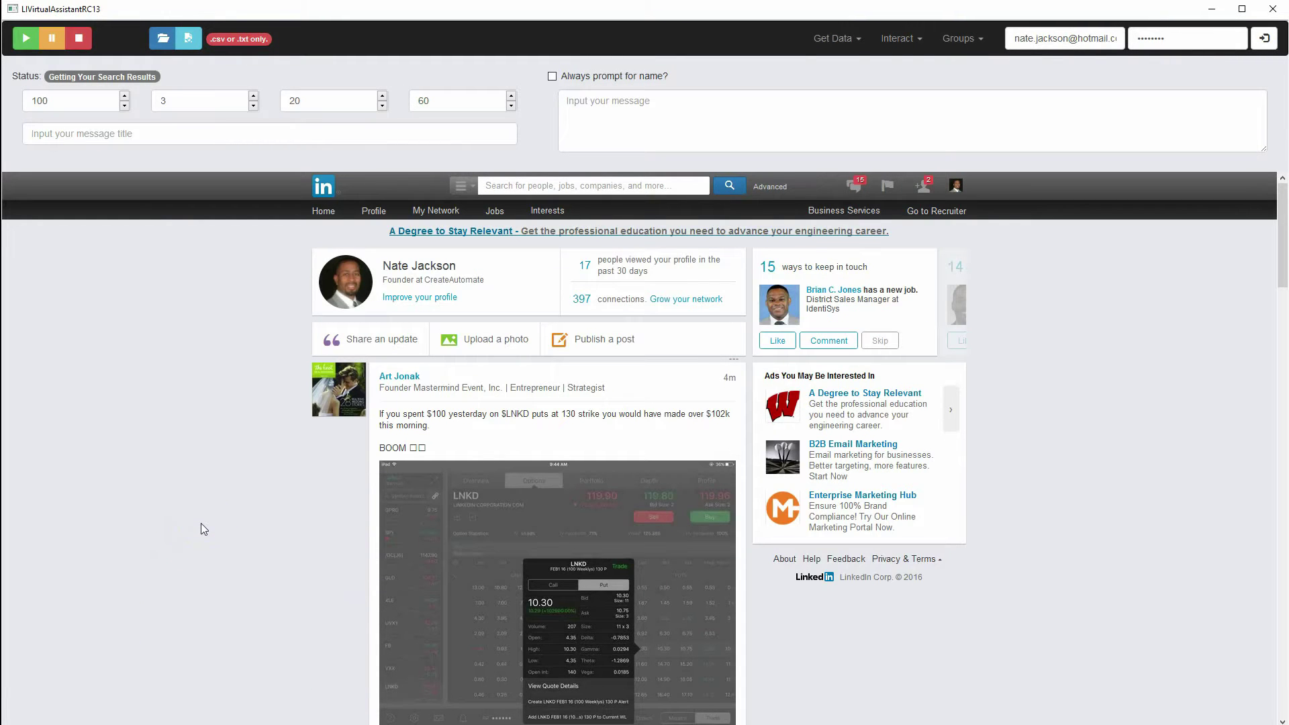
pyautogui.click(833, 38)
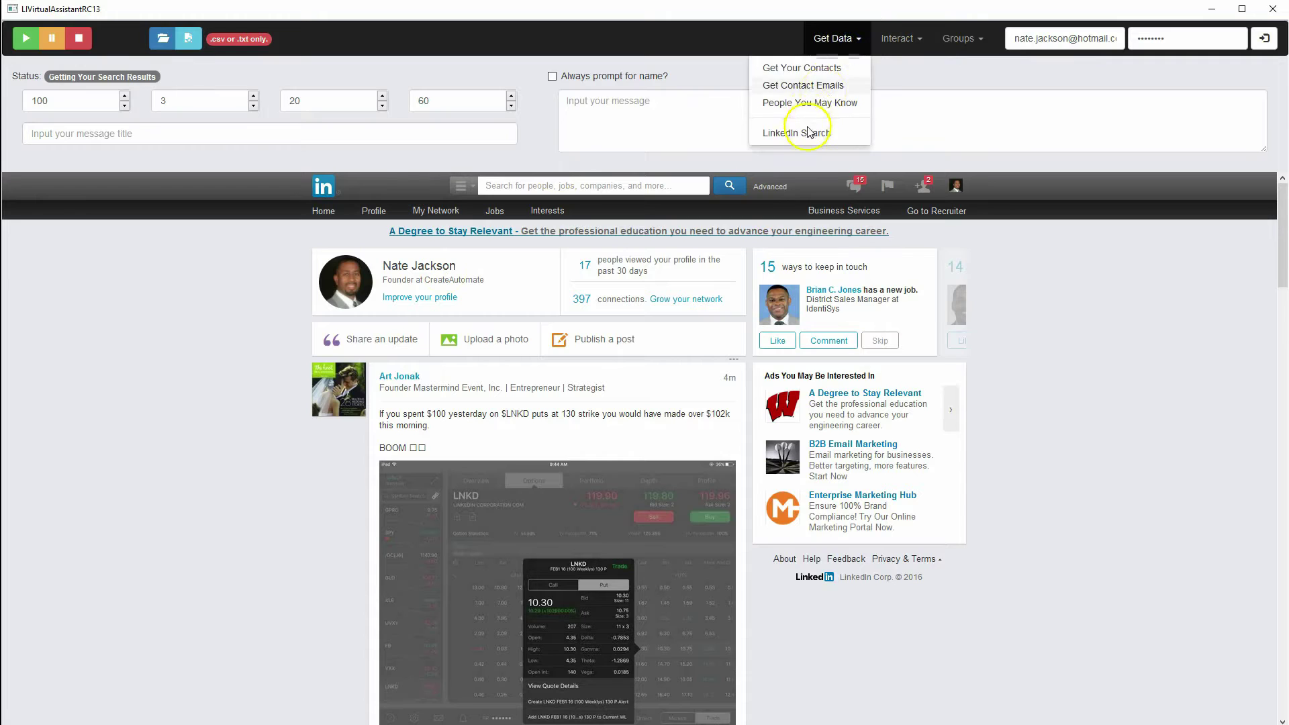
pyautogui.click(807, 134)
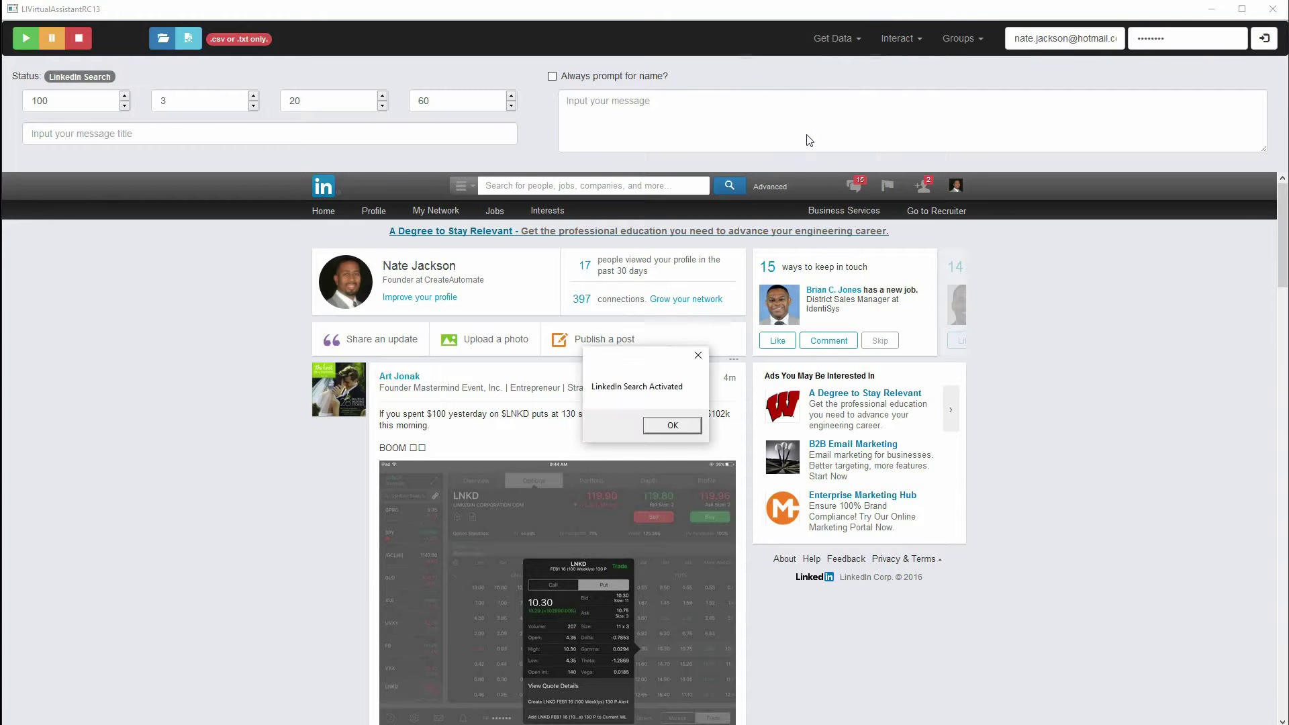
pyautogui.click(669, 427)
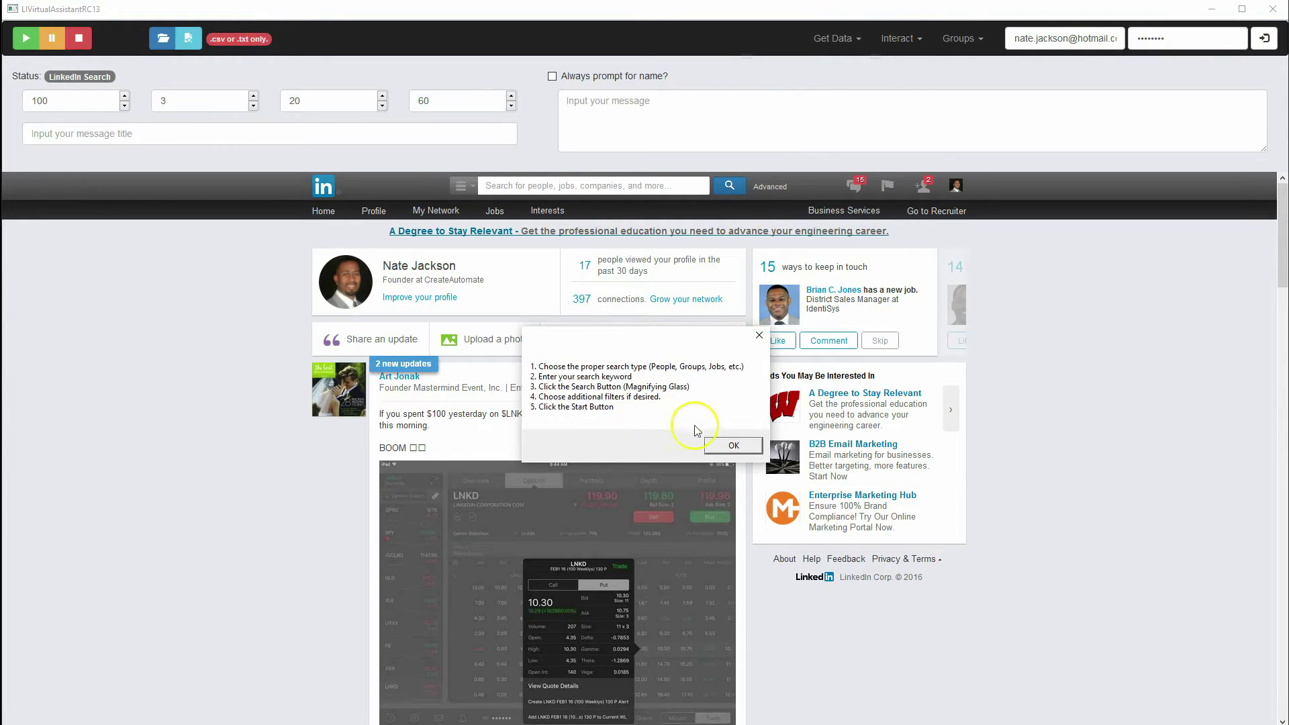
pyautogui.click(713, 444)
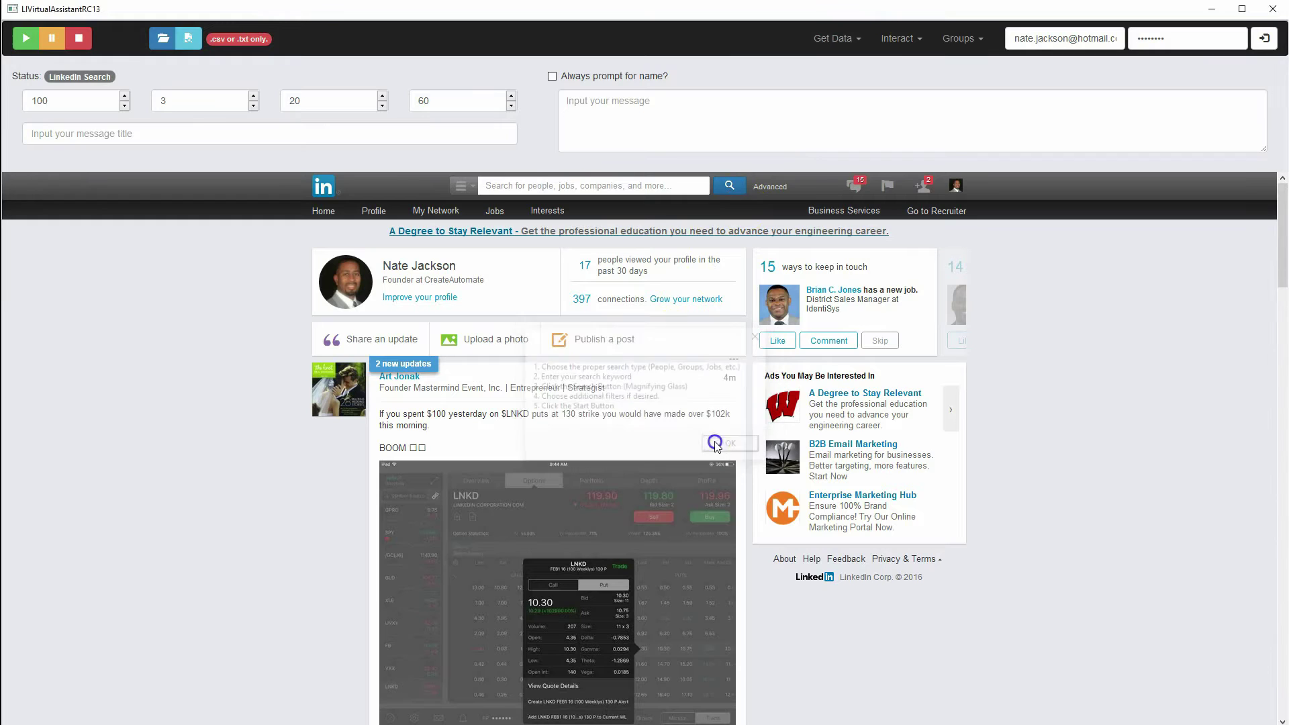
# Scope the embedded LinkedIn search to the Groups category and focus the Search groups box.
pyautogui.click(464, 188)
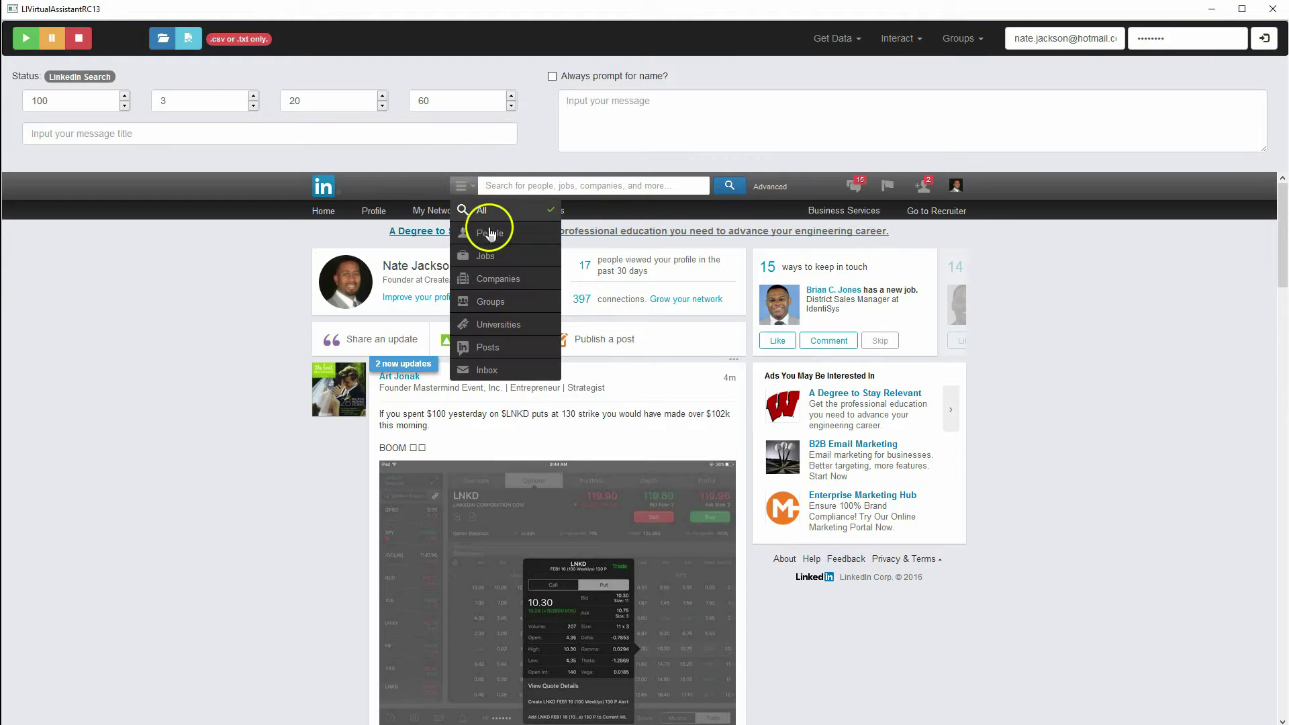
pyautogui.click(508, 305)
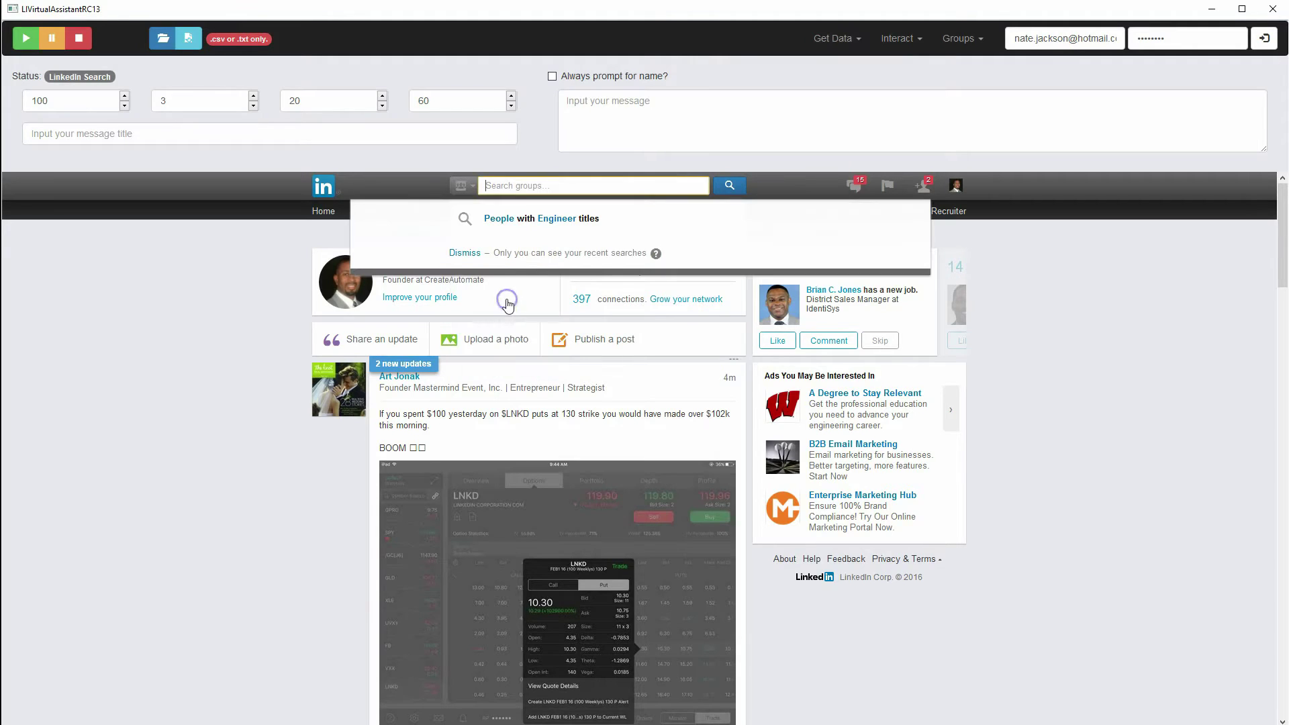
pyautogui.click(519, 176)
pyautogui.click(460, 186)
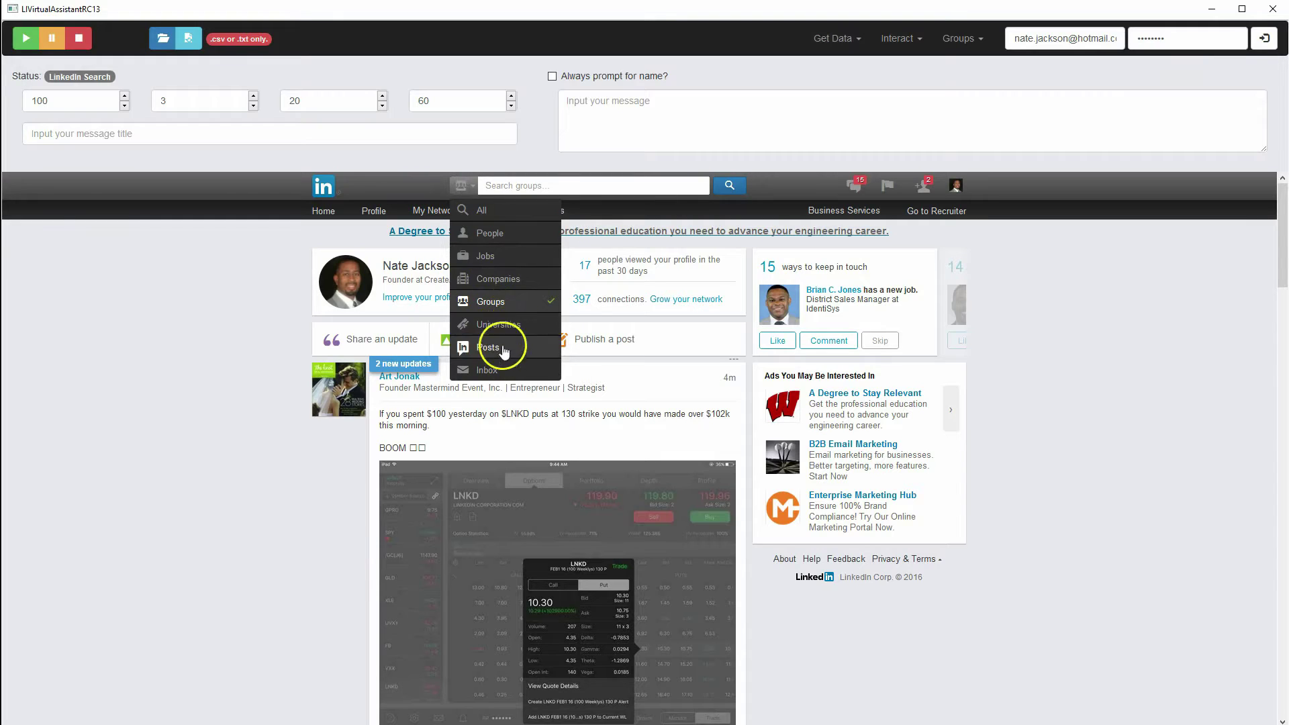
pyautogui.click(495, 302)
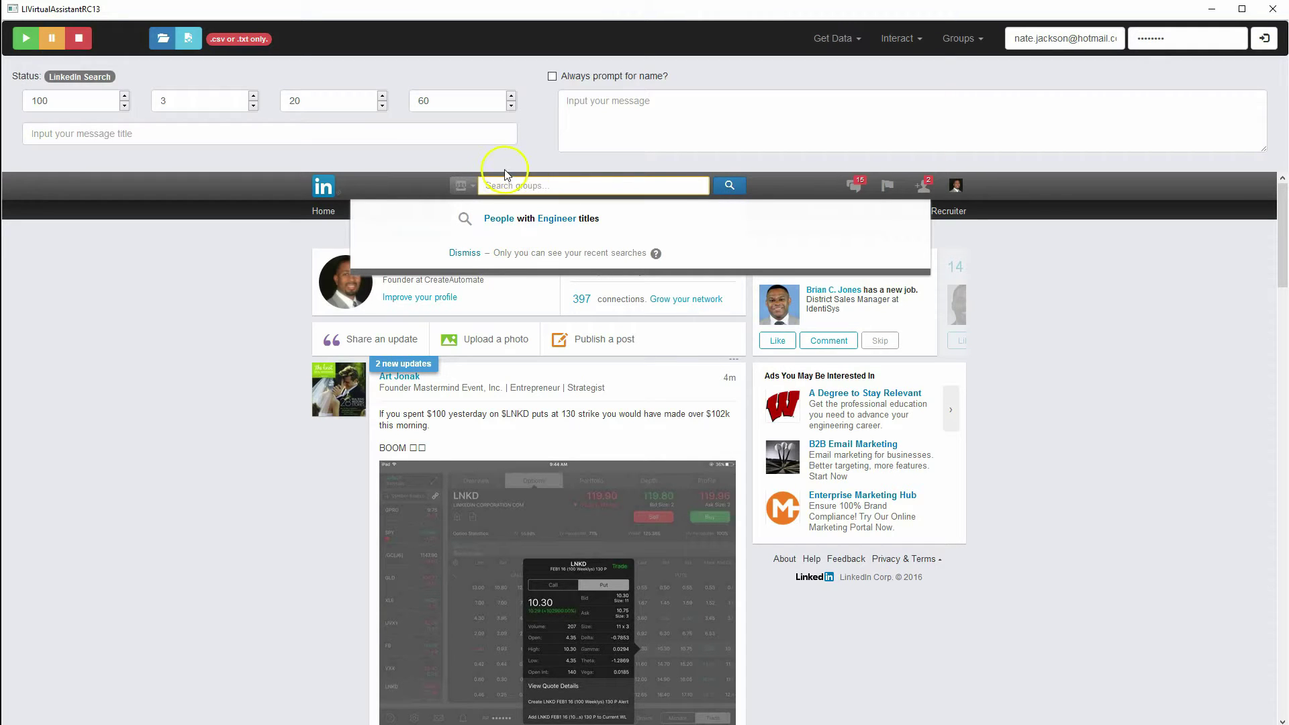
pyautogui.click(463, 186)
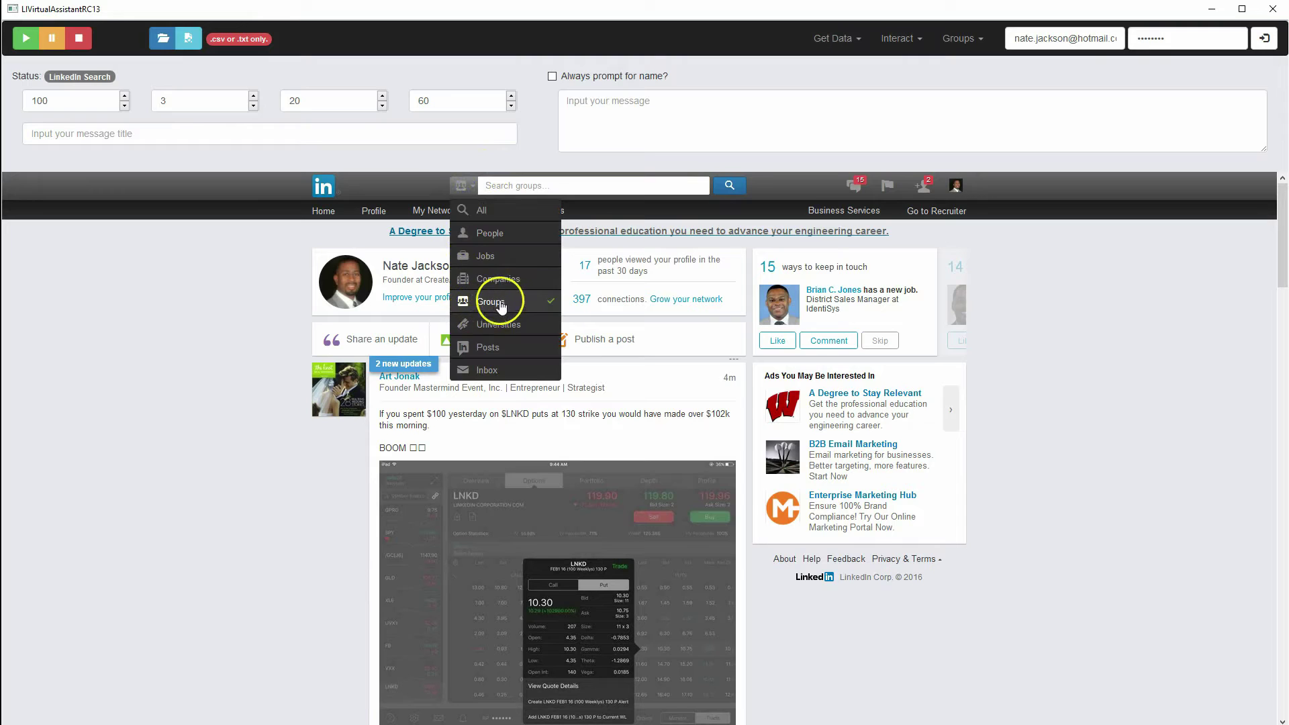
pyautogui.click(554, 190)
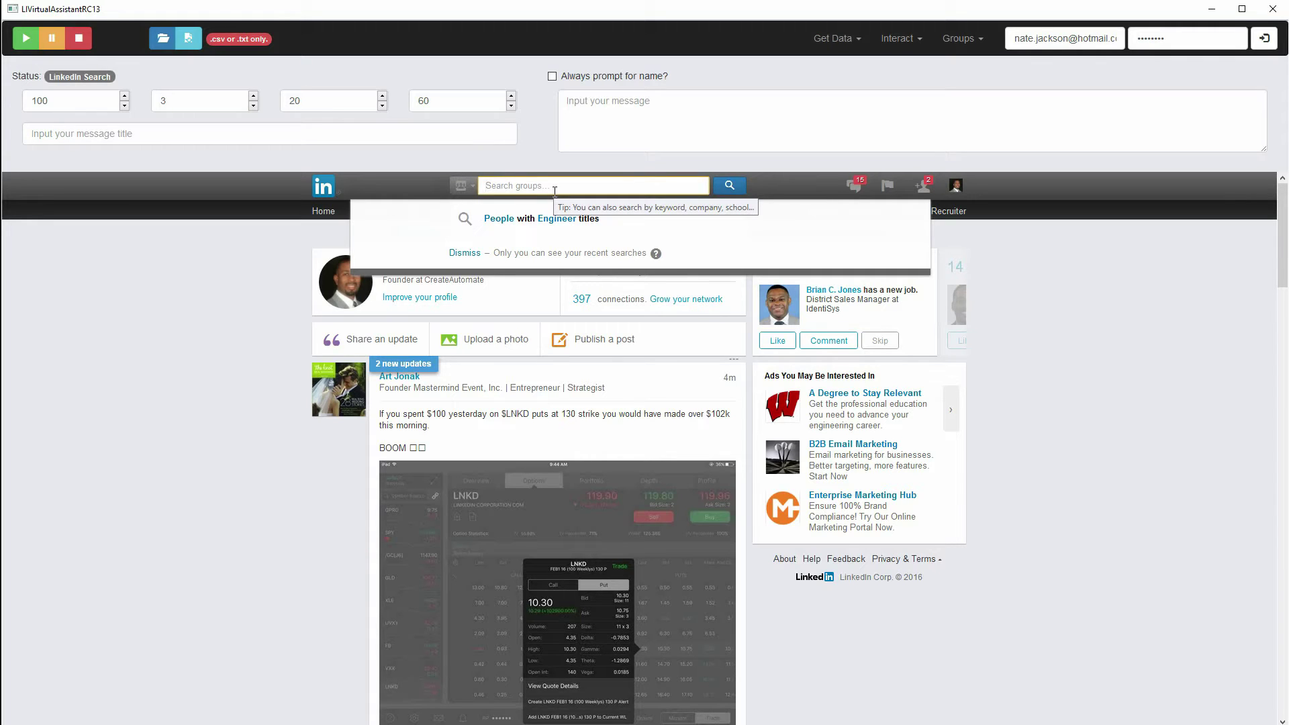
# Search LinkedIn groups for 'marketing', returning 39,778 results.
pyautogui.write('marketing')
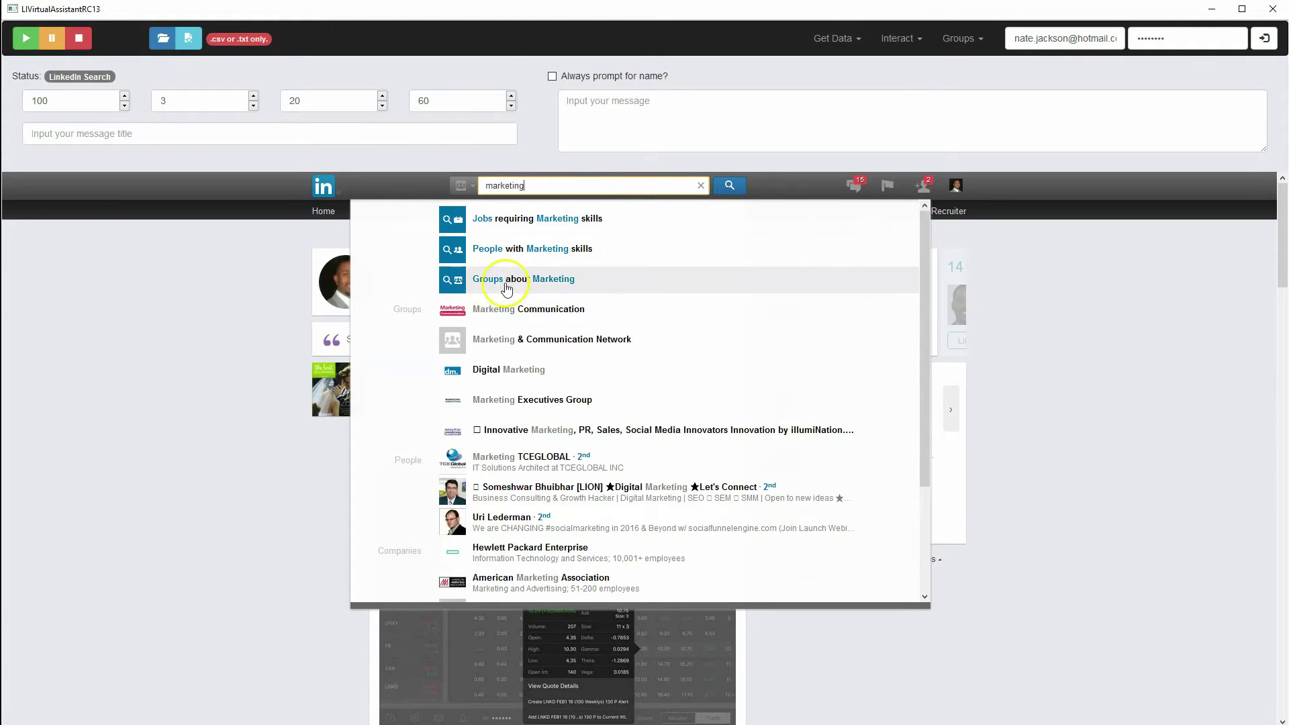
pyautogui.click(733, 187)
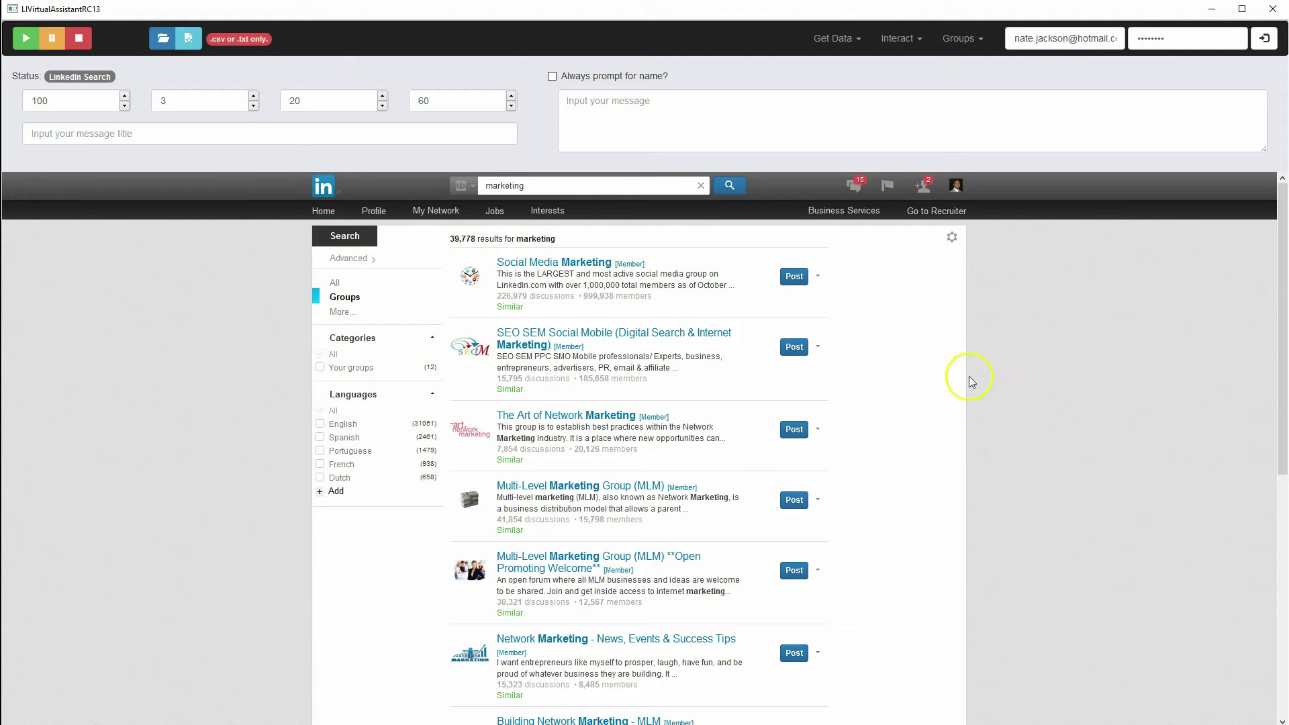
# Filter the marketing groups to English (31,051 results), then open and close Advanced search.
pyautogui.click(321, 424)
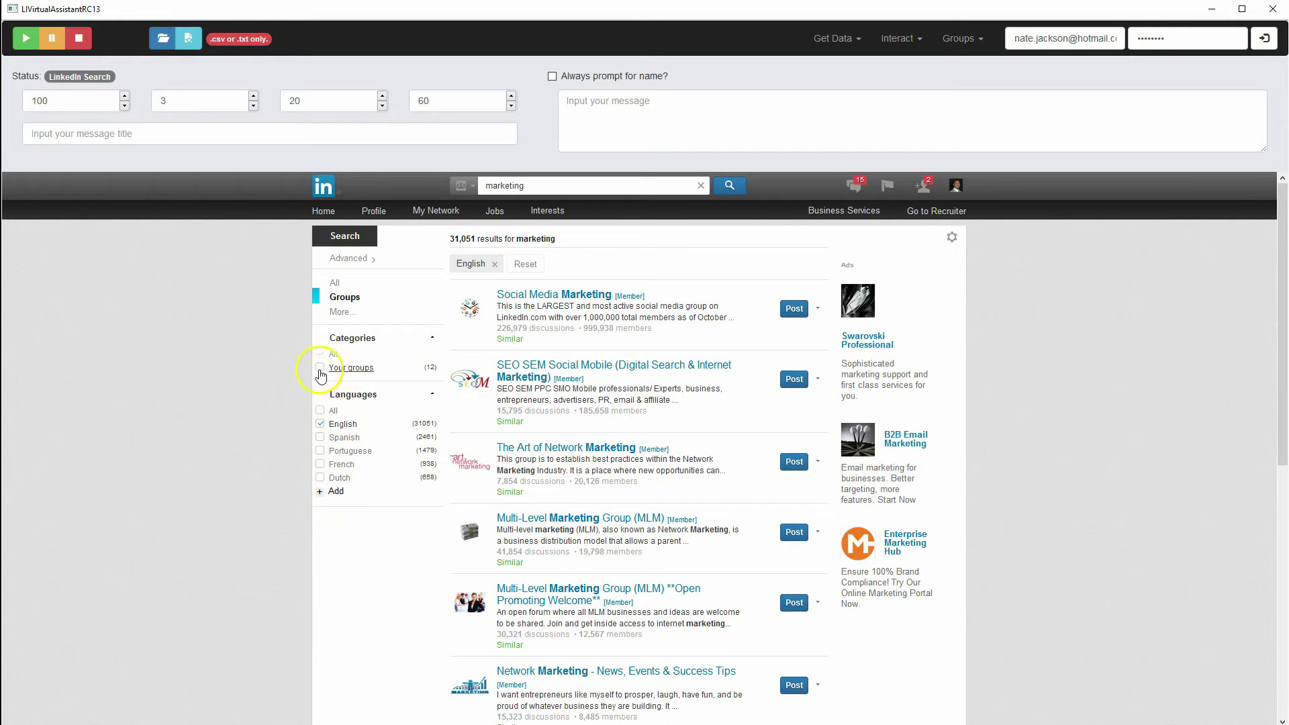
pyautogui.click(341, 312)
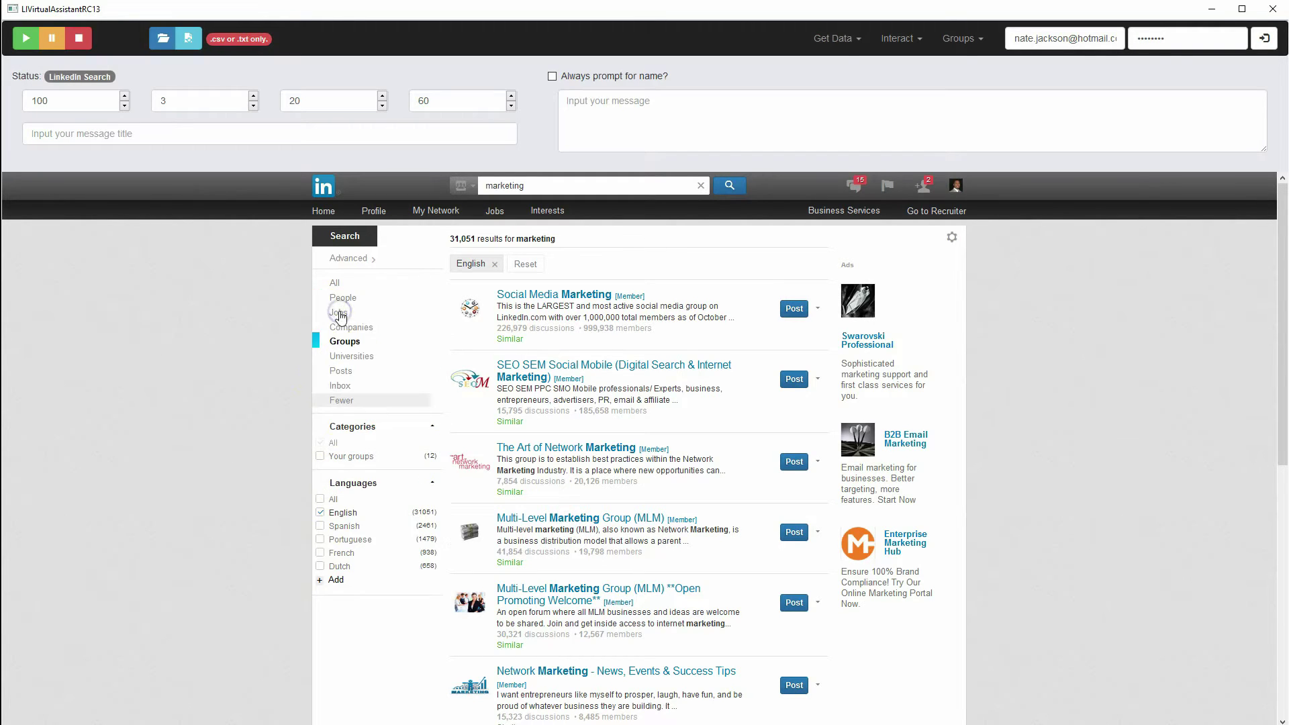
pyautogui.click(351, 262)
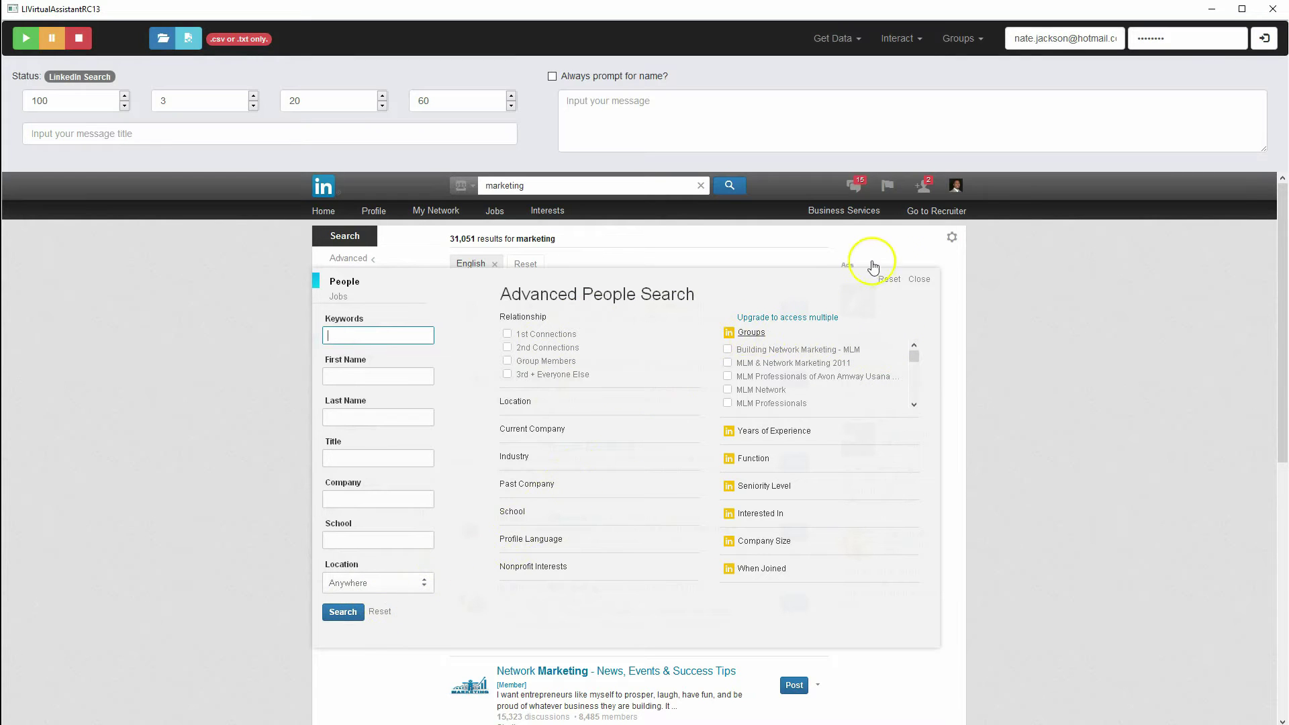
pyautogui.click(918, 280)
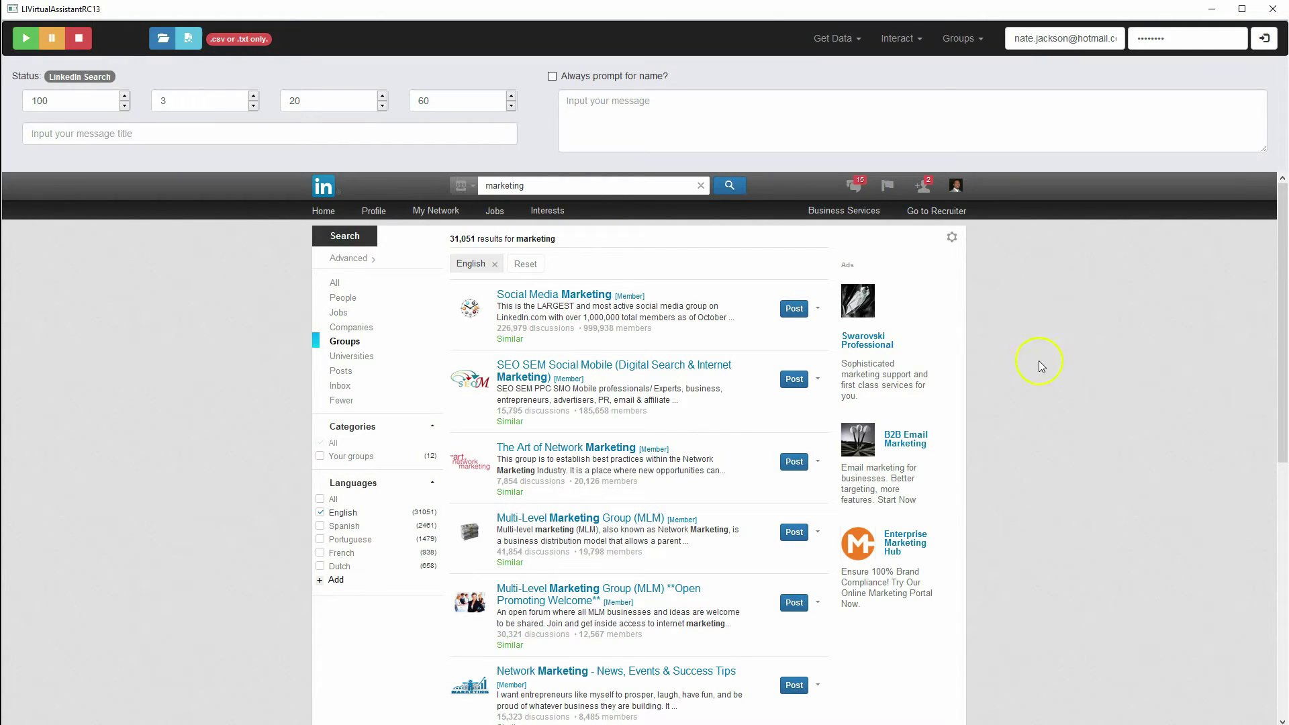
pyautogui.scroll(-3, 1030, 418)
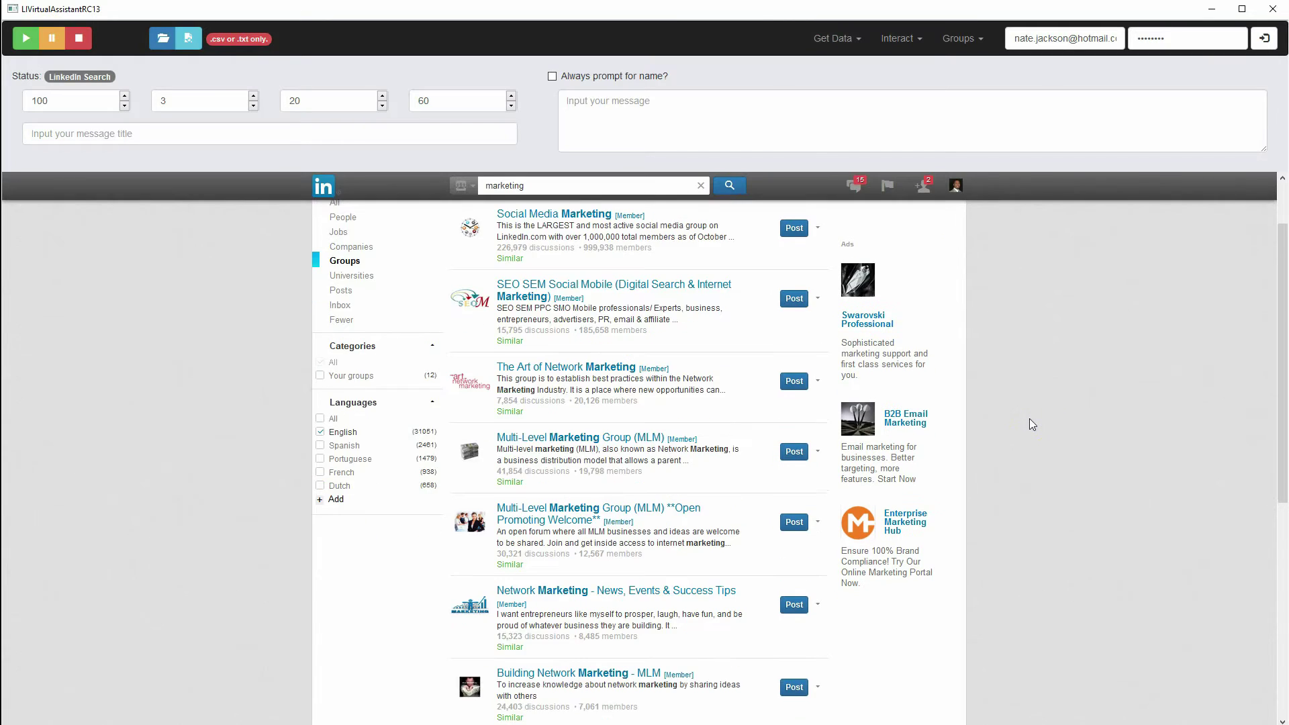
pyautogui.scroll(-5, 1030, 424)
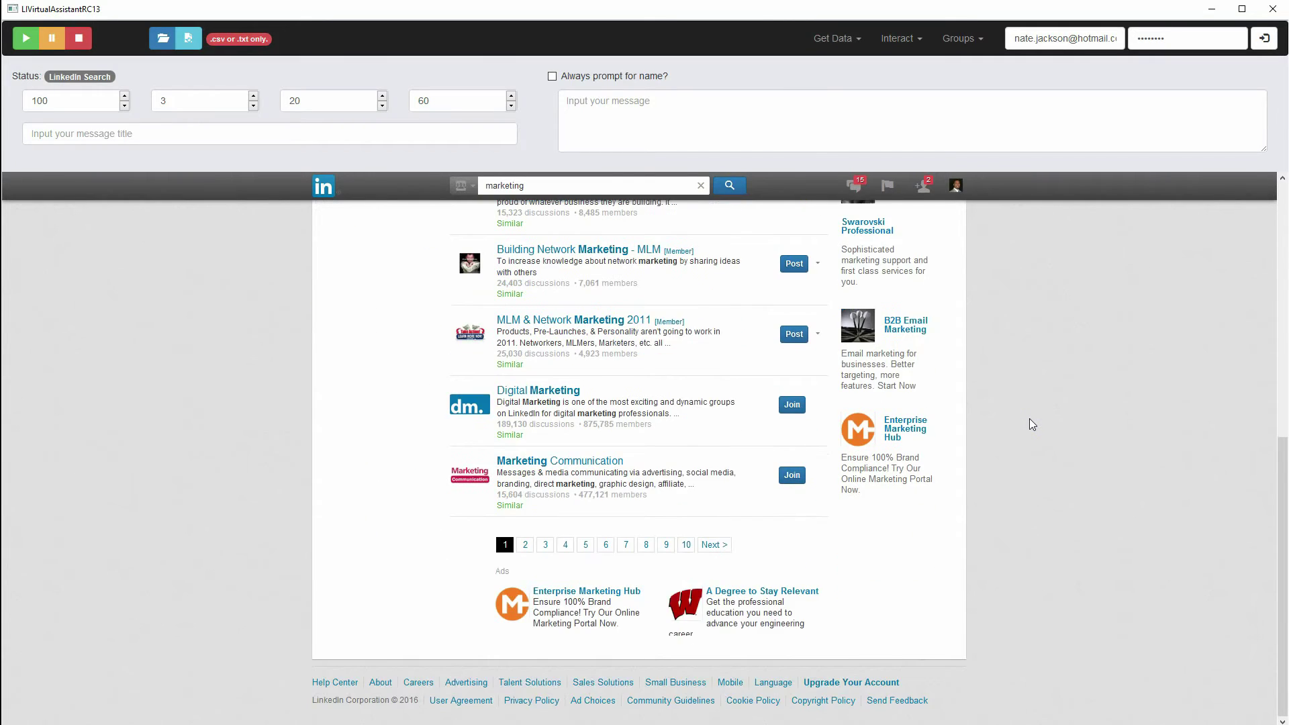
pyautogui.scroll(8, 1031, 422)
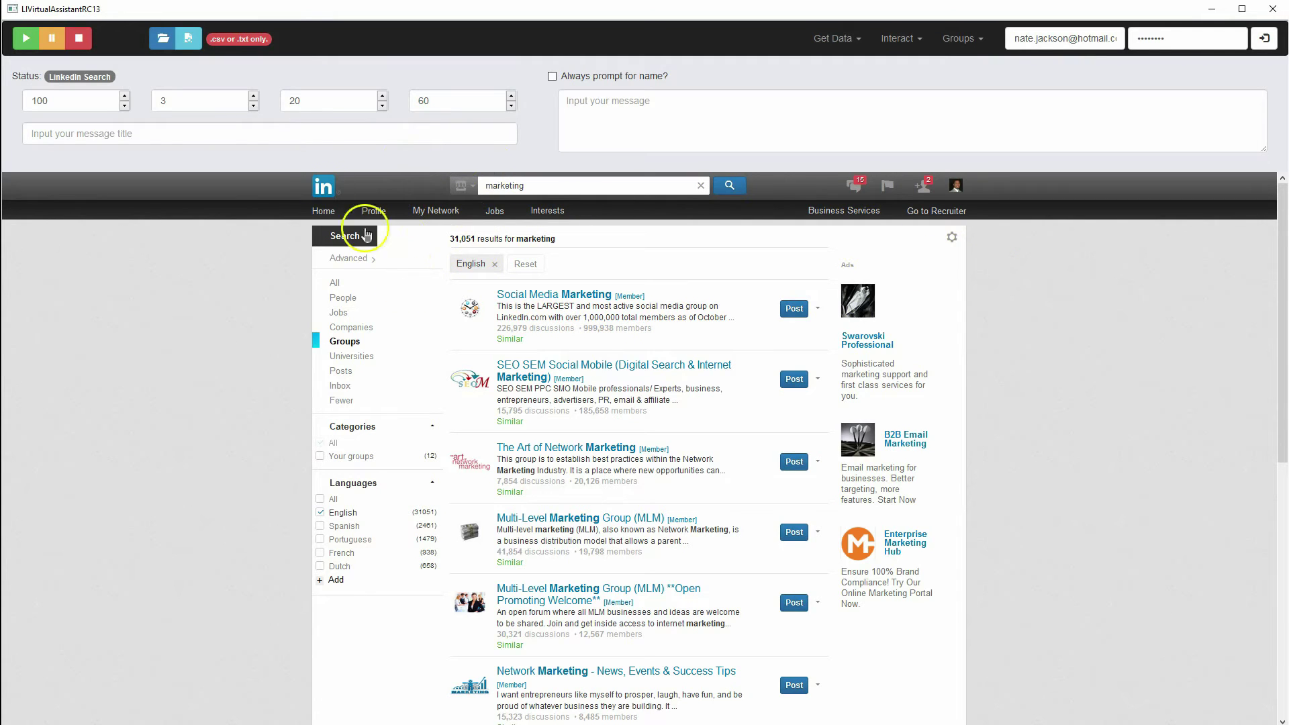
# Set the scrape output file to marketingGroups.csv on the Desktop.
pyautogui.click(188, 38)
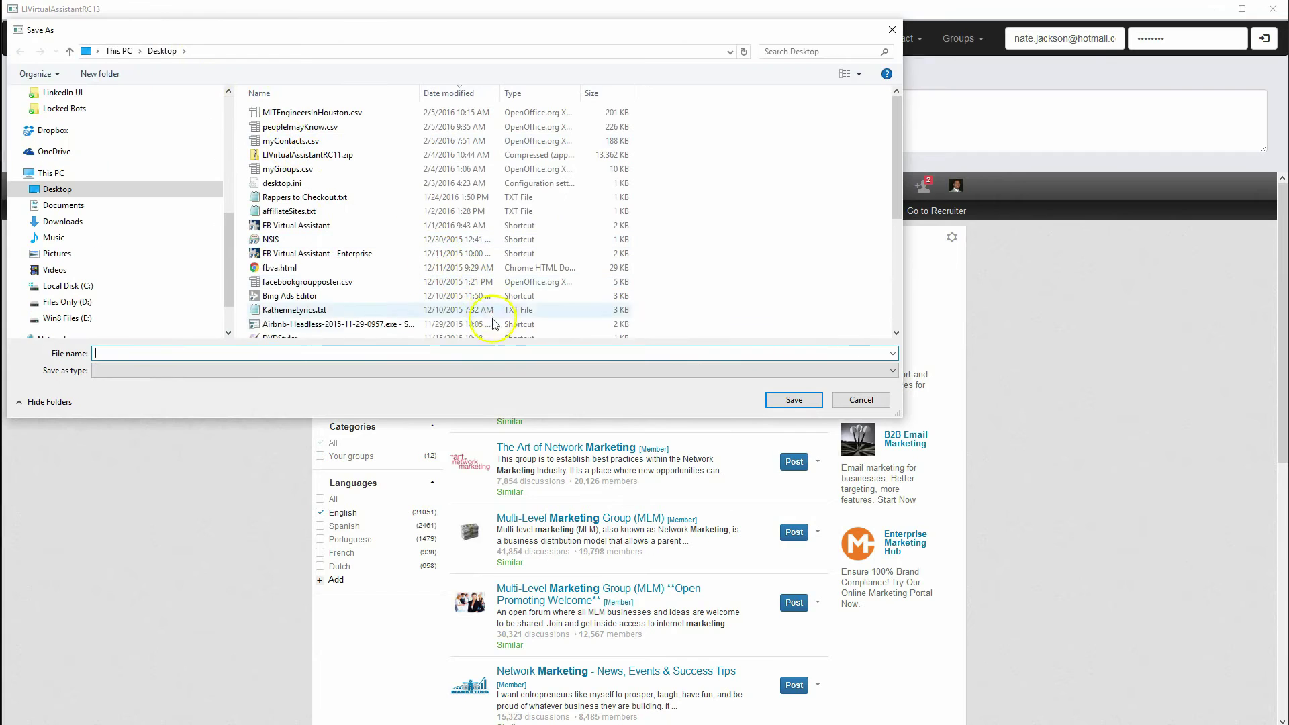
pyautogui.click(501, 354)
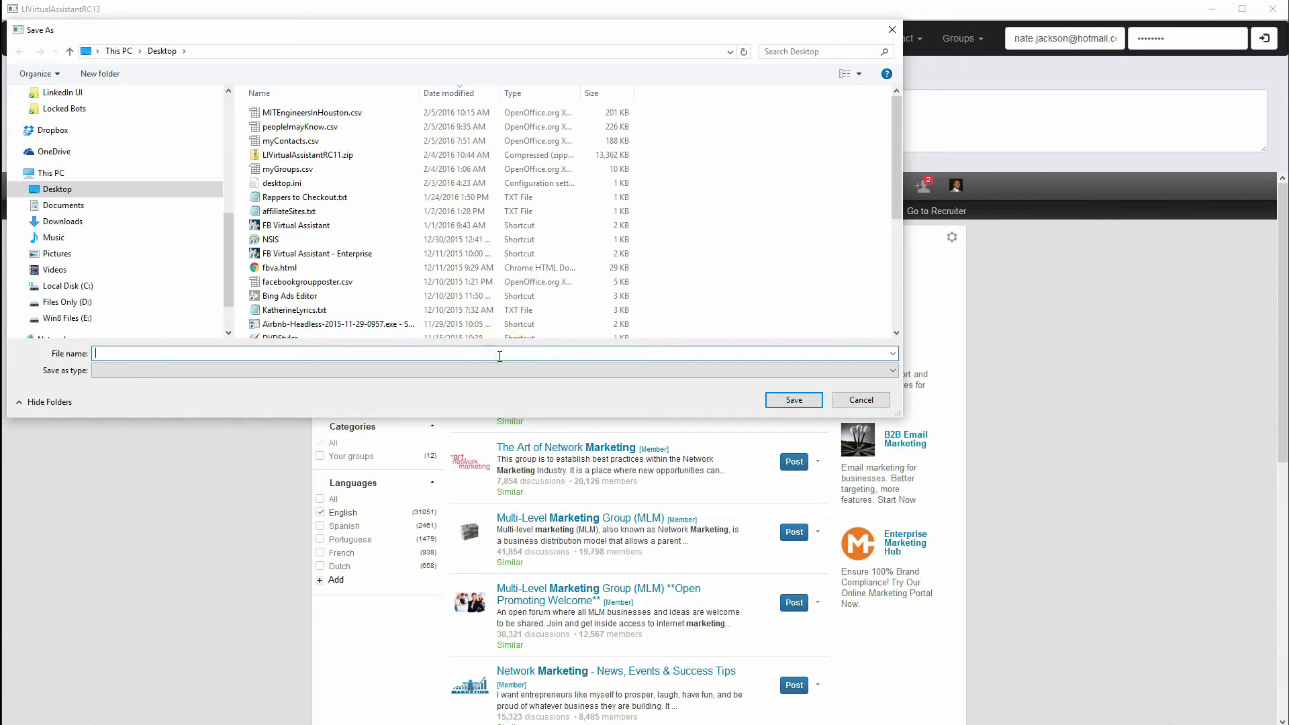
pyautogui.write('marketingGroups.csv')
pyautogui.press('Return')
pyautogui.click(504, 357)
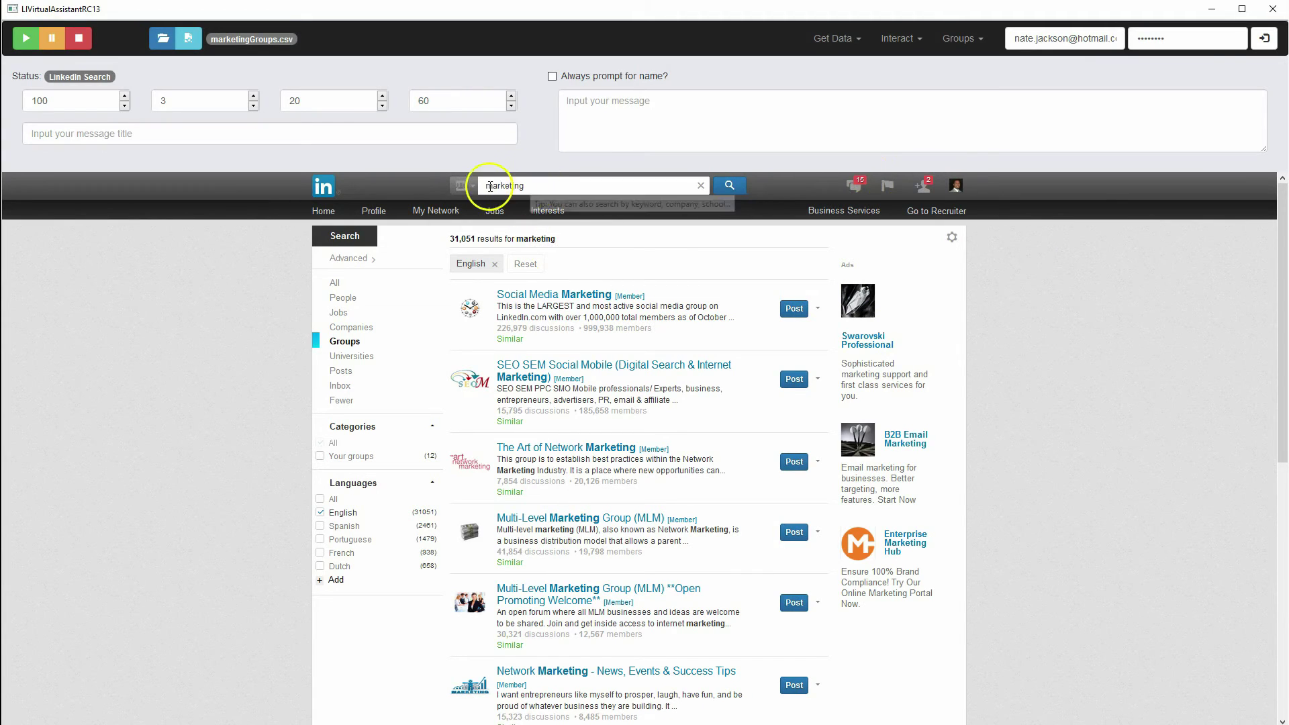
# Confirm Groups as the search type and scrape 1000 results into marketingGroups.csv.
pyautogui.click(464, 186)
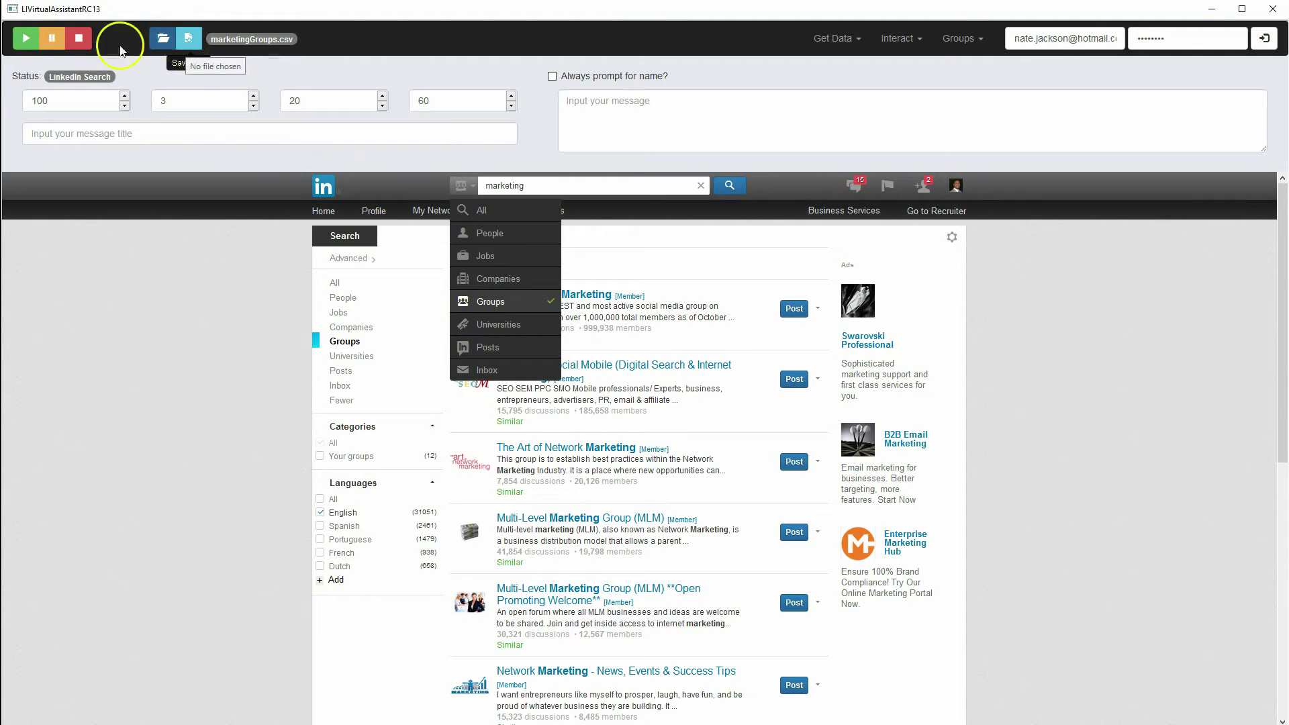
pyautogui.click(23, 42)
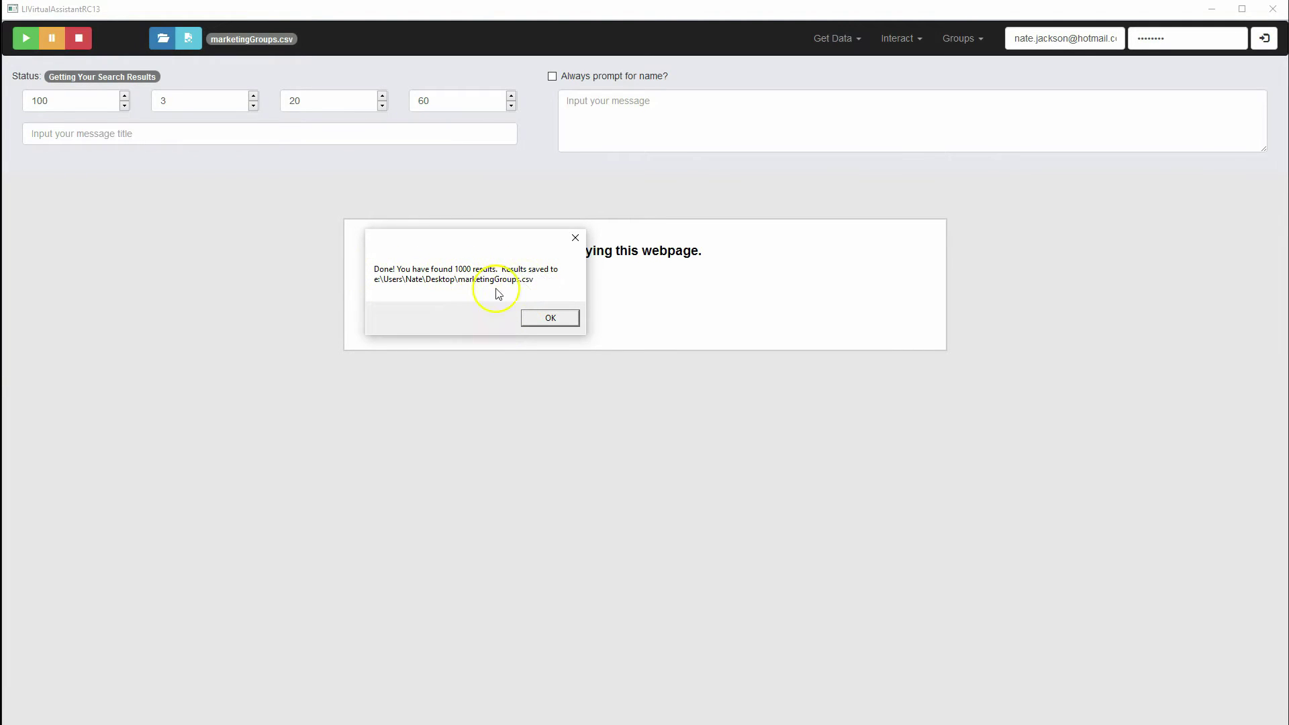
# Close the Done! message confirming the 1000 saved group results.
pyautogui.click(545, 317)
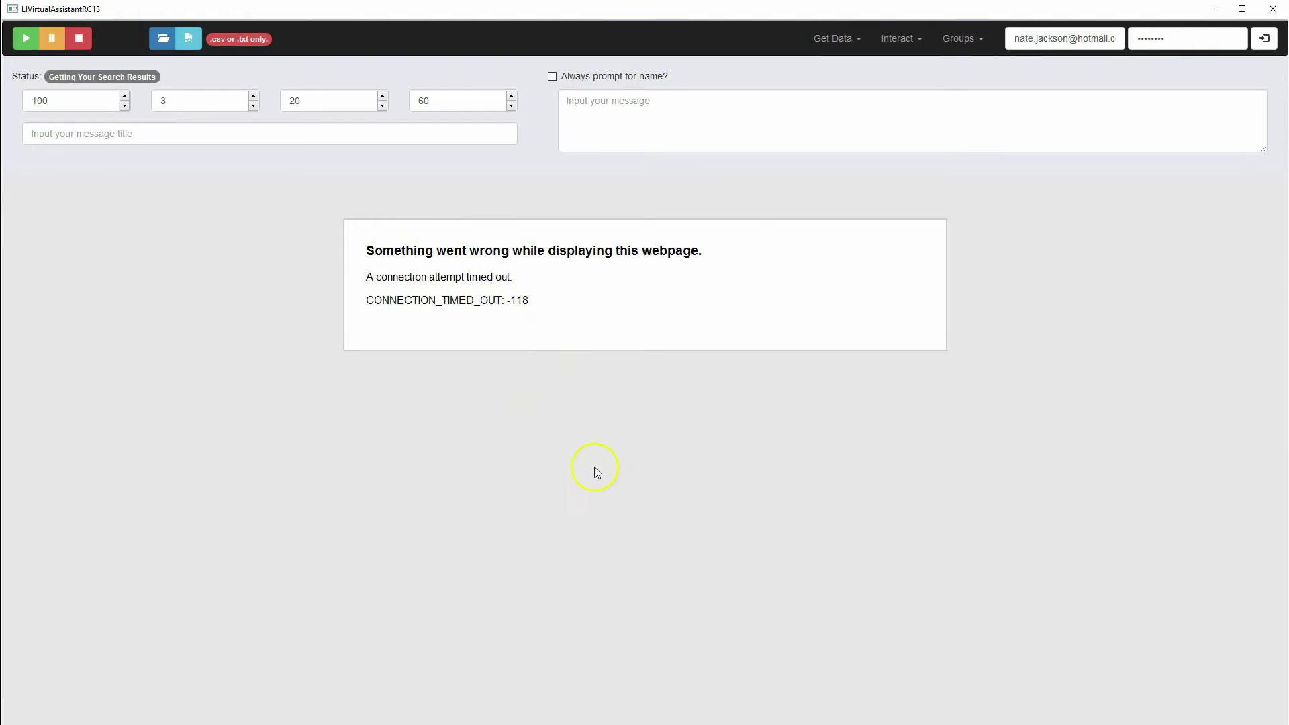
# Minimize the LIVirtualAssistantRC13 window to reveal the desktop icons.
pyautogui.click(1216, 10)
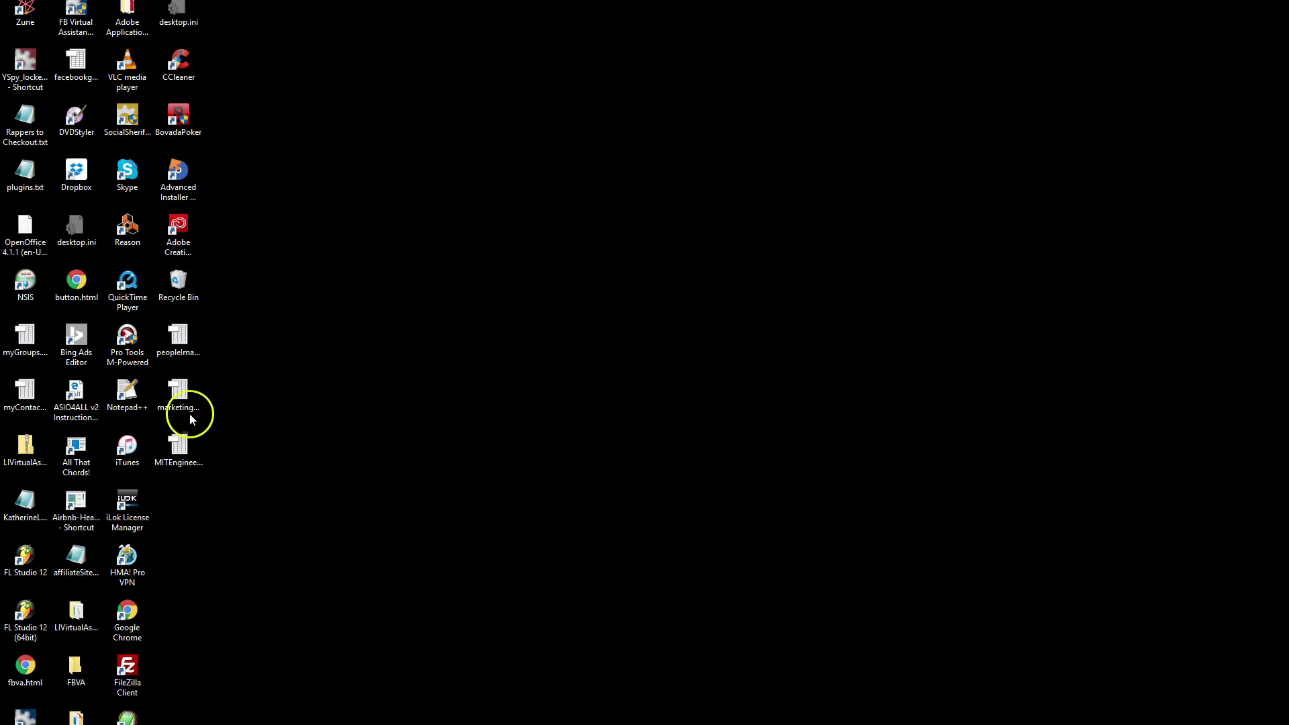
# Open marketingGroups.csv from the desktop into OpenOffice's comma-separated Text Import dialog.
pyautogui.click(181, 393)
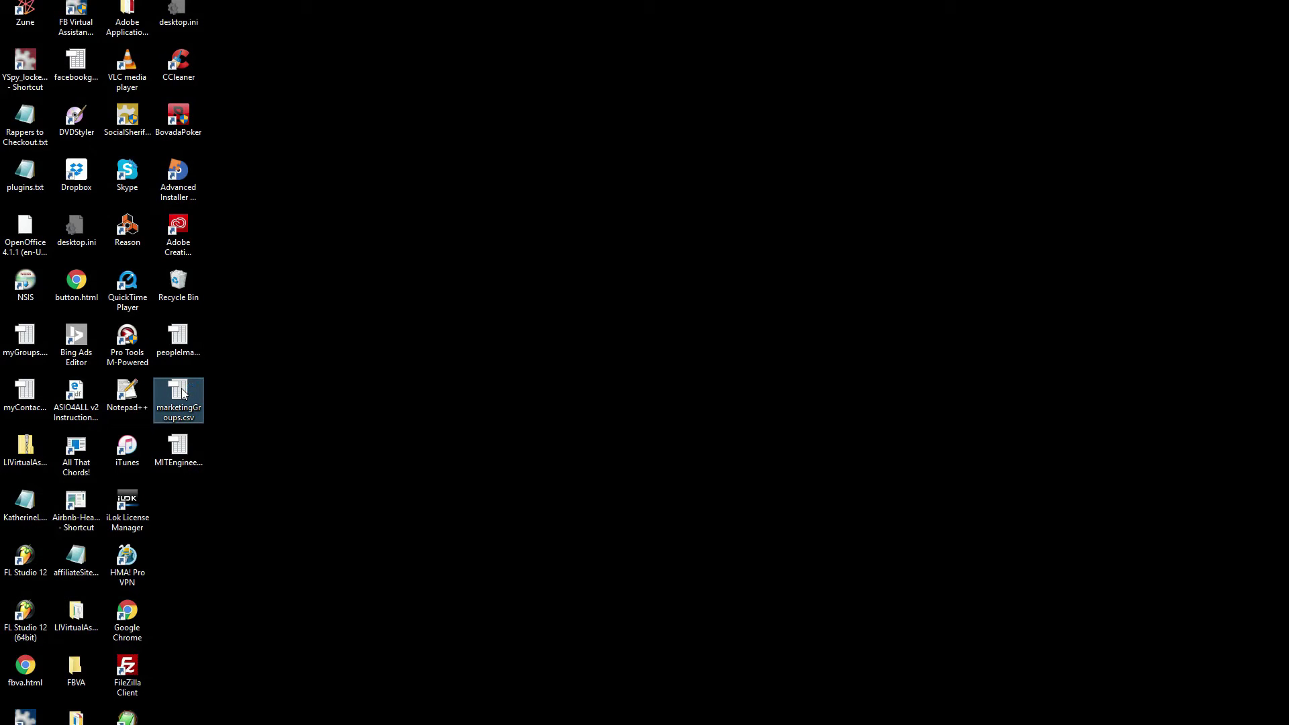
pyautogui.click(757, 401)
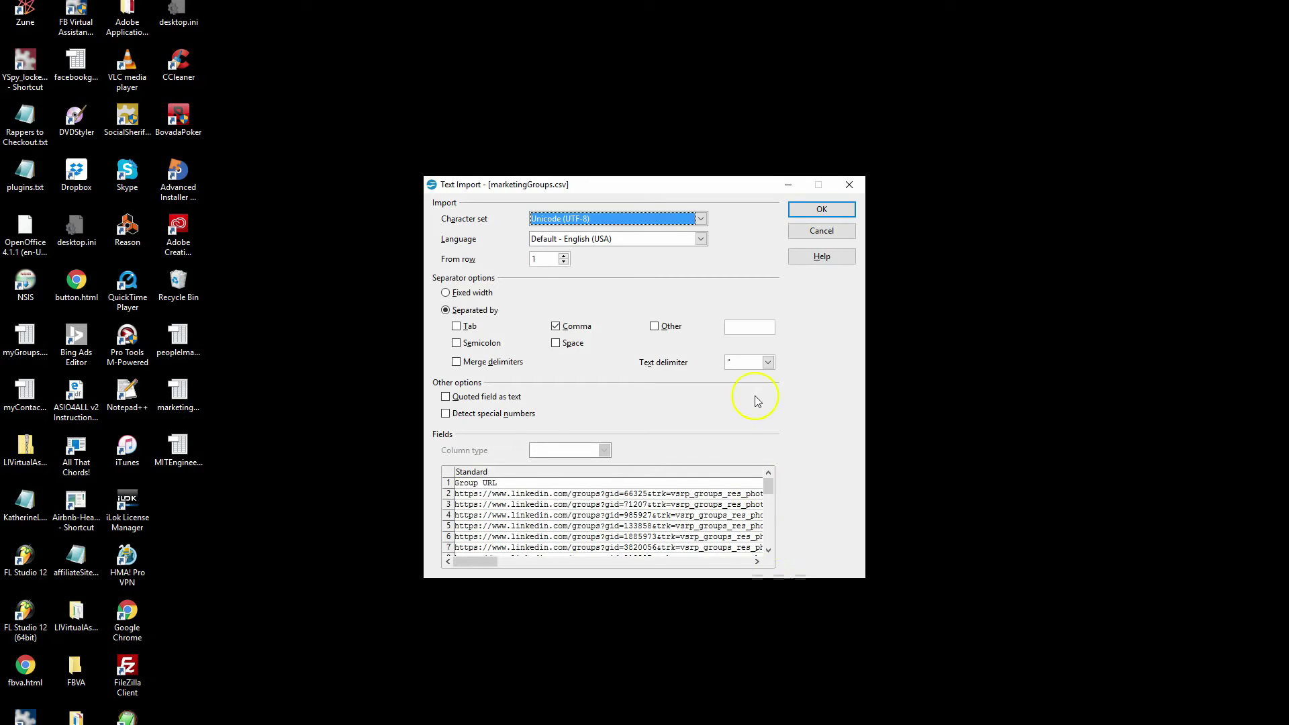
# Accept the comma-separated import and review the Number of Members through Number of Discussions columns.
pyautogui.click(800, 211)
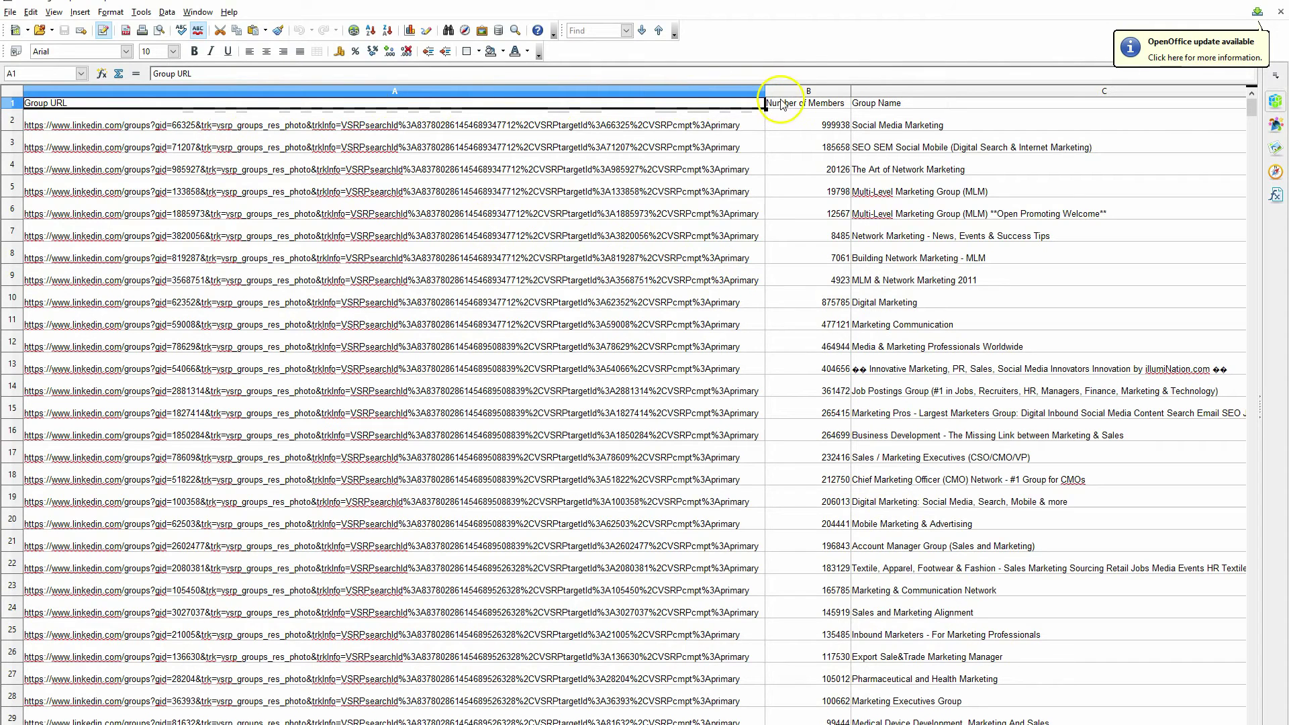
pyautogui.click(836, 106)
pyautogui.click(859, 104)
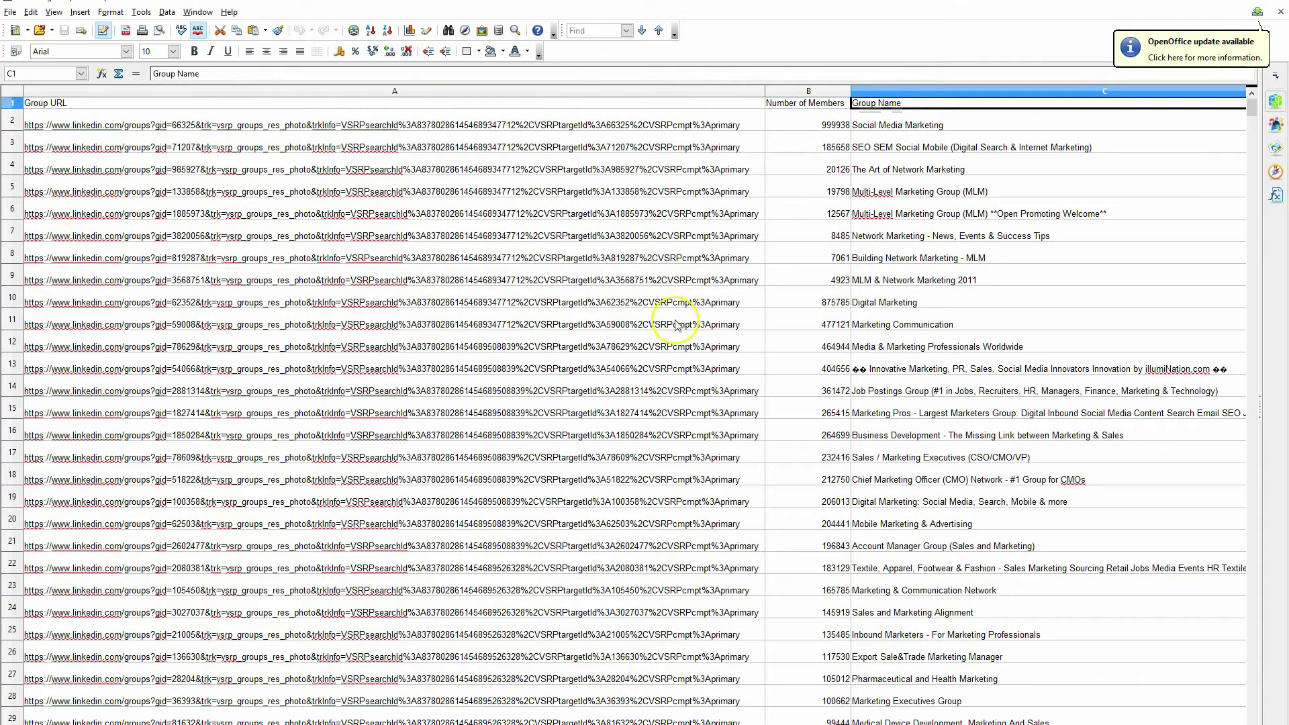
pyautogui.press('Right')
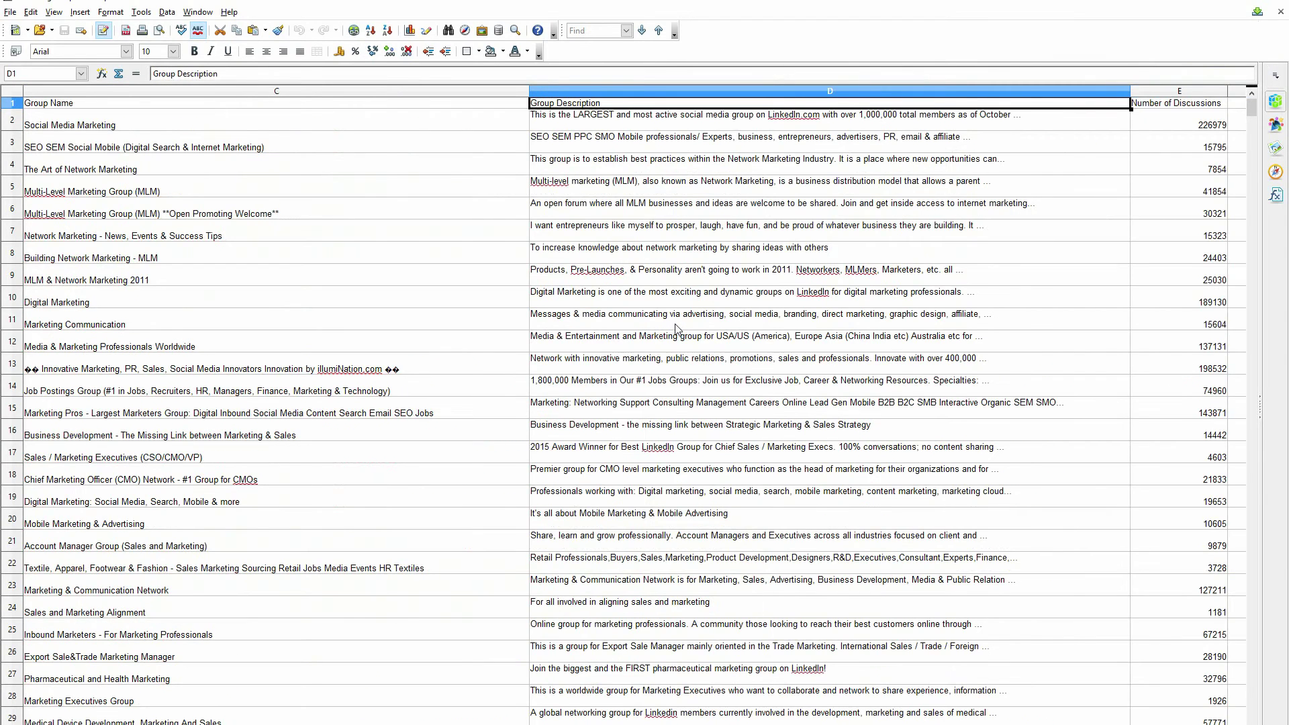
pyautogui.press('Right')
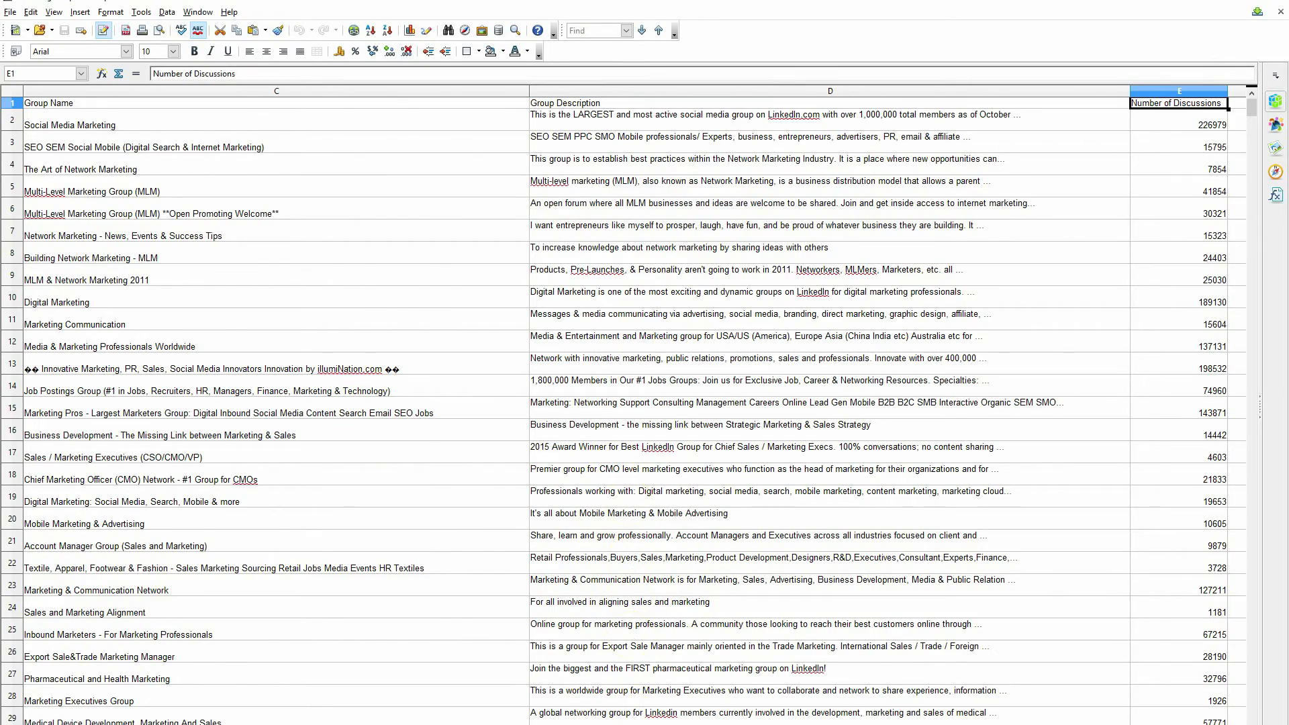
pyautogui.hscroll(1, 624, 403)
pyautogui.hscroll(-1, 624, 403)
pyautogui.hscroll(-1, 636, 405)
pyautogui.hscroll(-1, 635, 405)
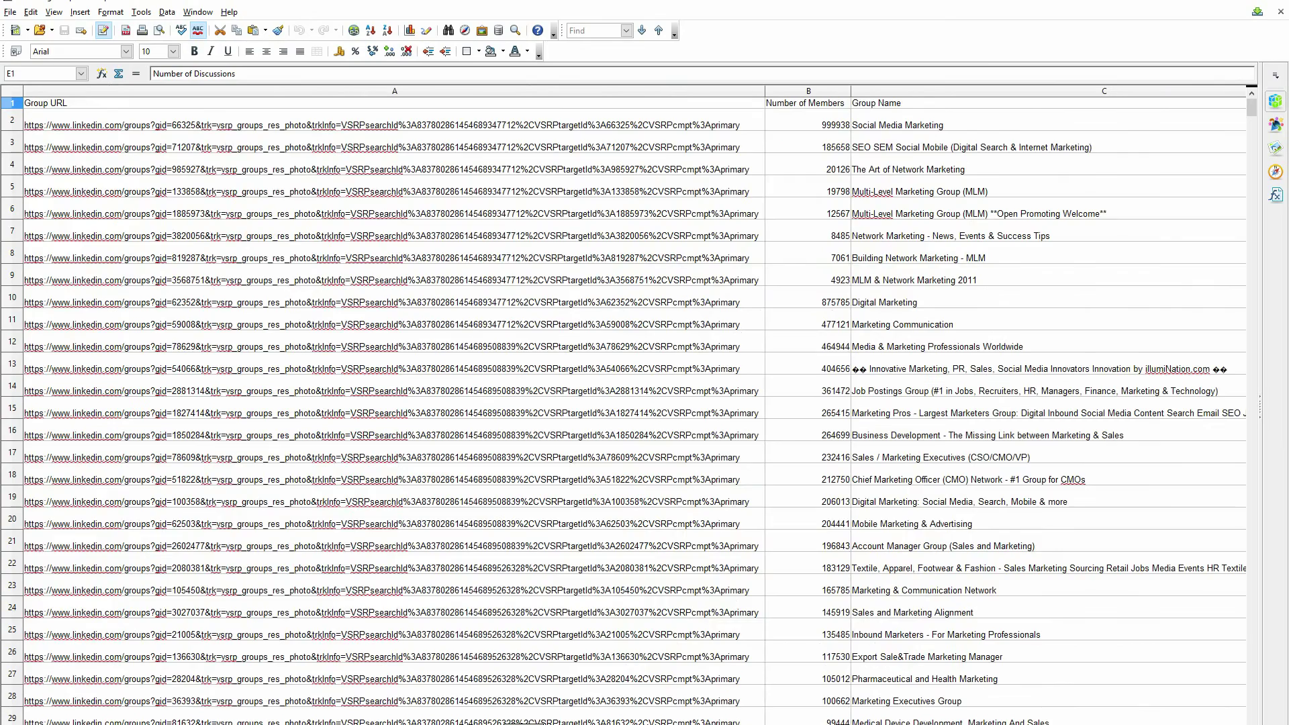
pyautogui.hscroll(1, 619, 672)
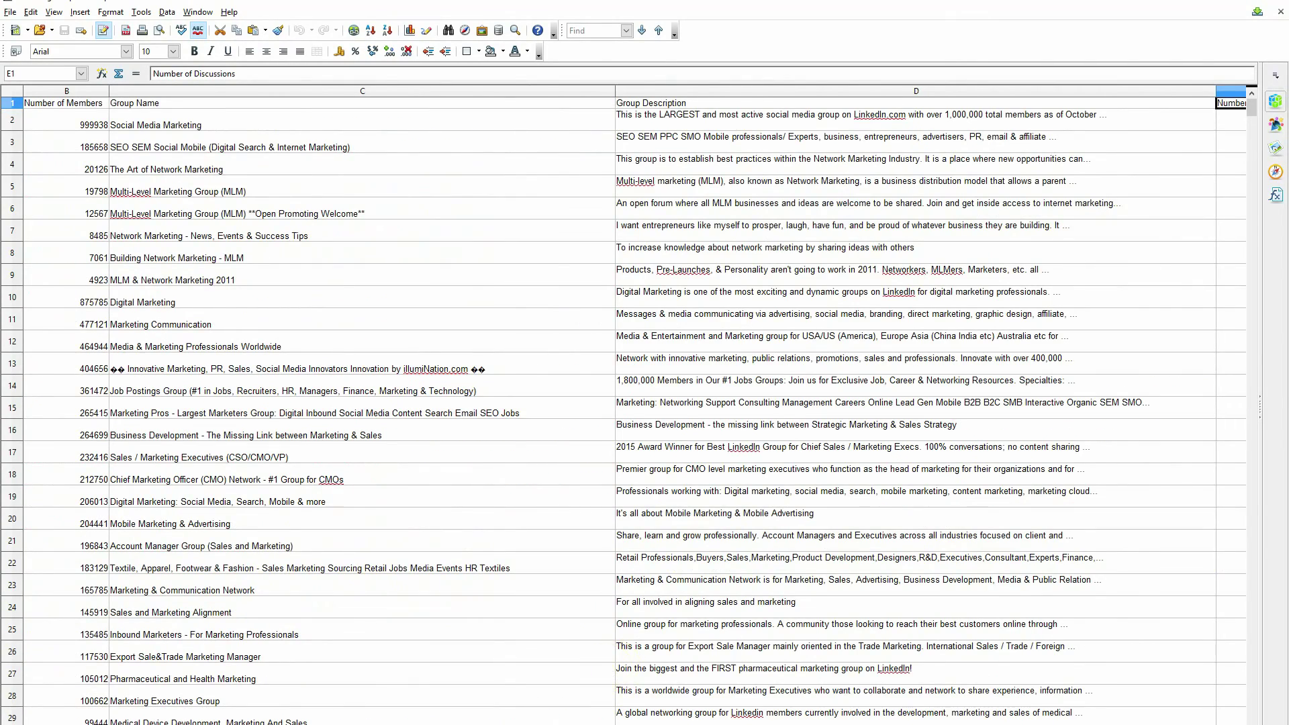
pyautogui.hscroll(-1, 683, 608)
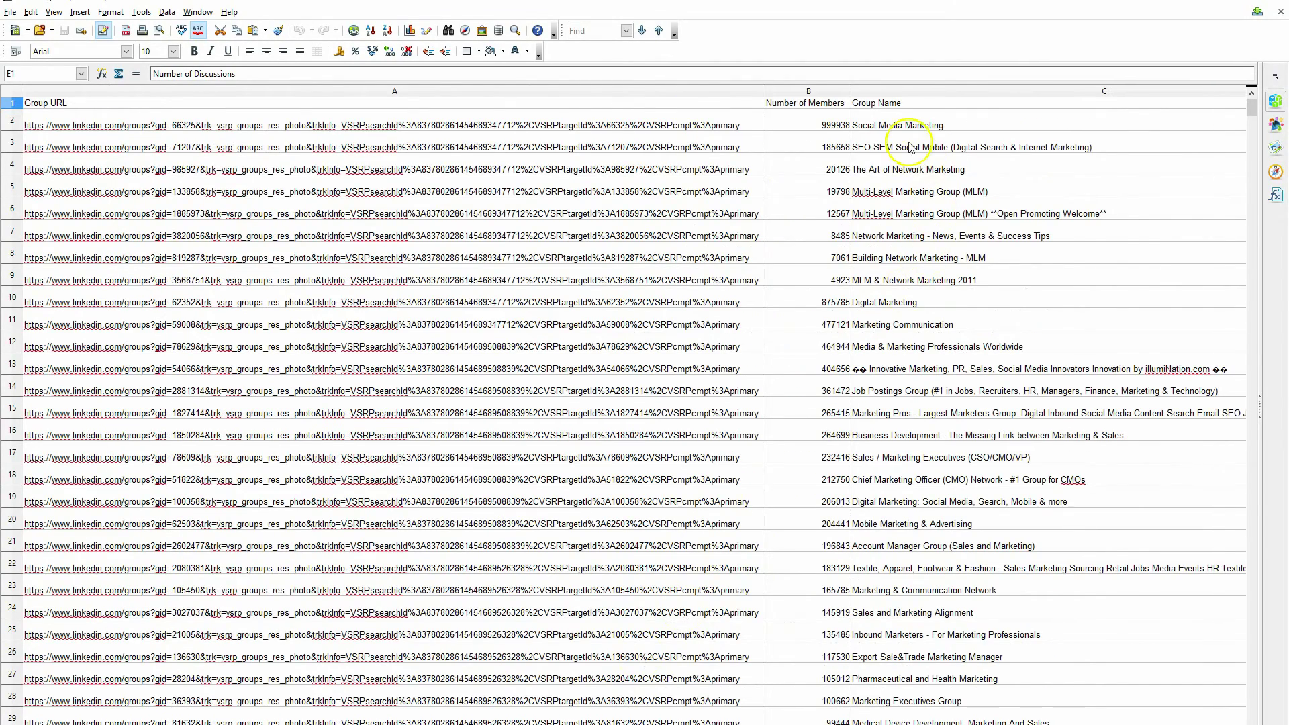
# Sort column B (Number of Members) descending with the selection extended to the whole table.
pyautogui.click(824, 90)
pyautogui.click(388, 30)
pyautogui.click(592, 388)
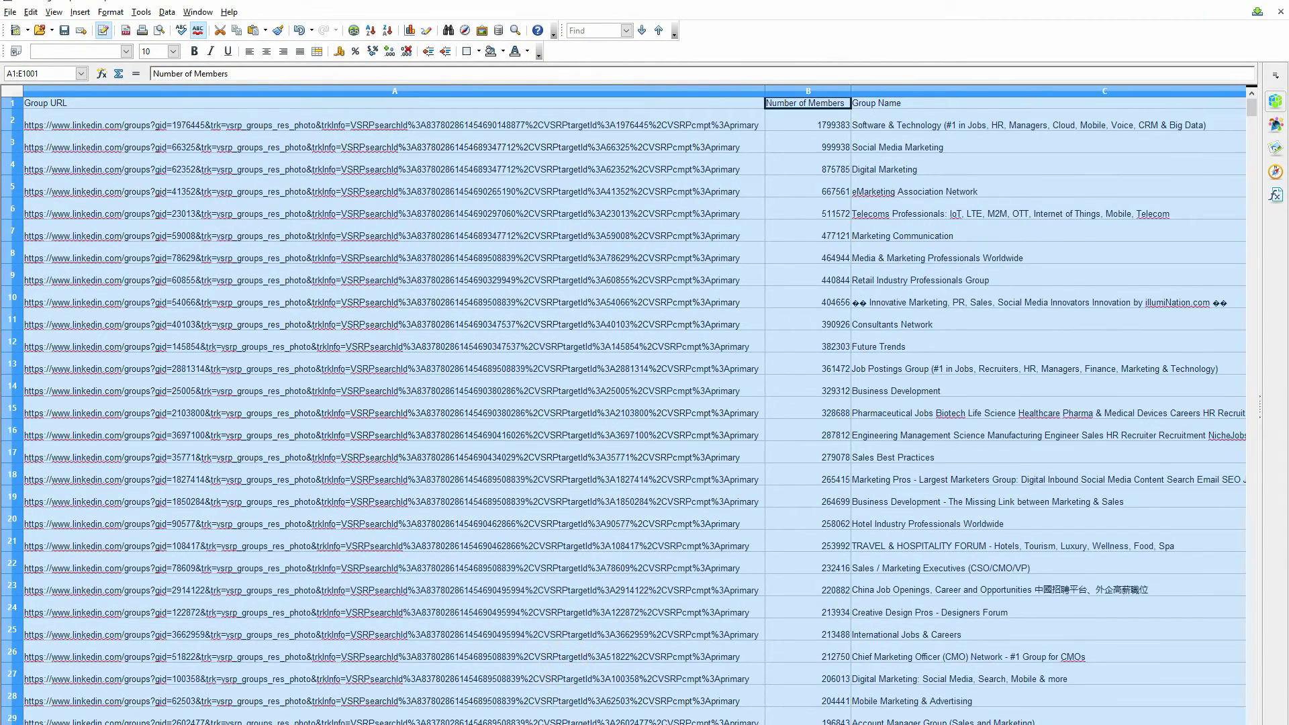
pyautogui.hscroll(4, 635, 411)
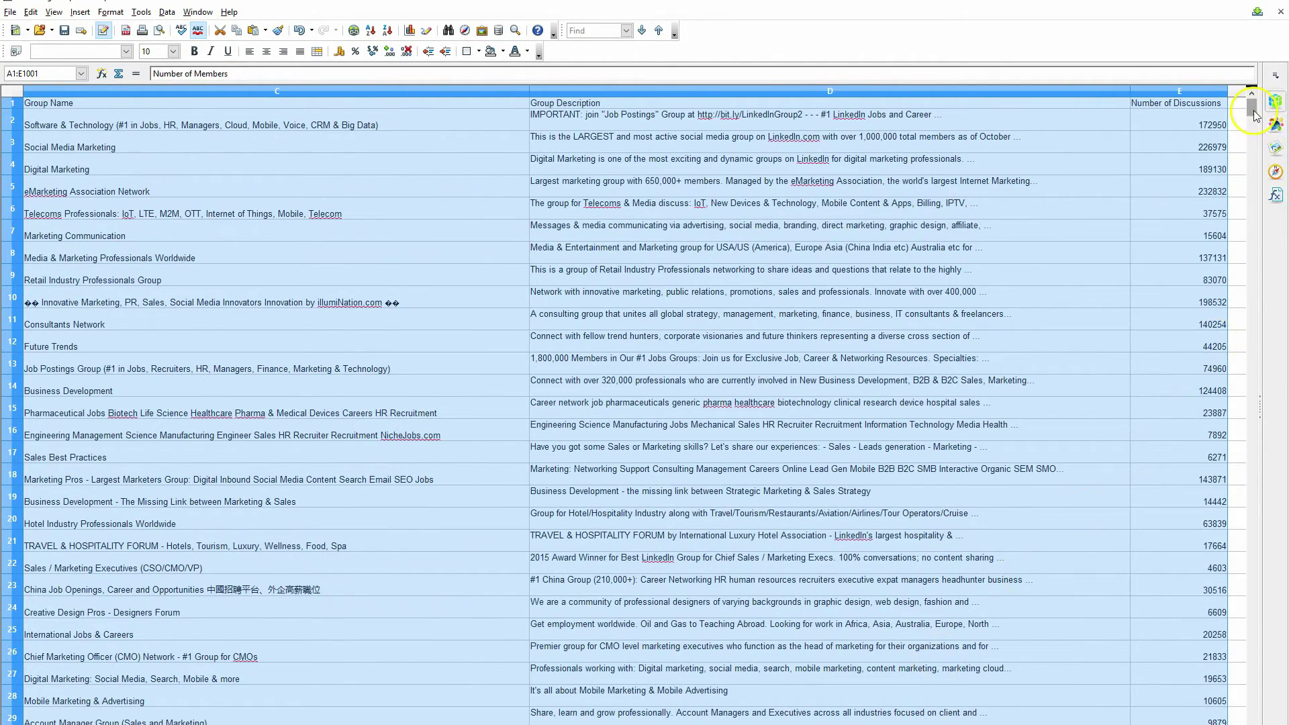
pyautogui.moveTo(1253, 114); pyautogui.dragTo(1255, 669)
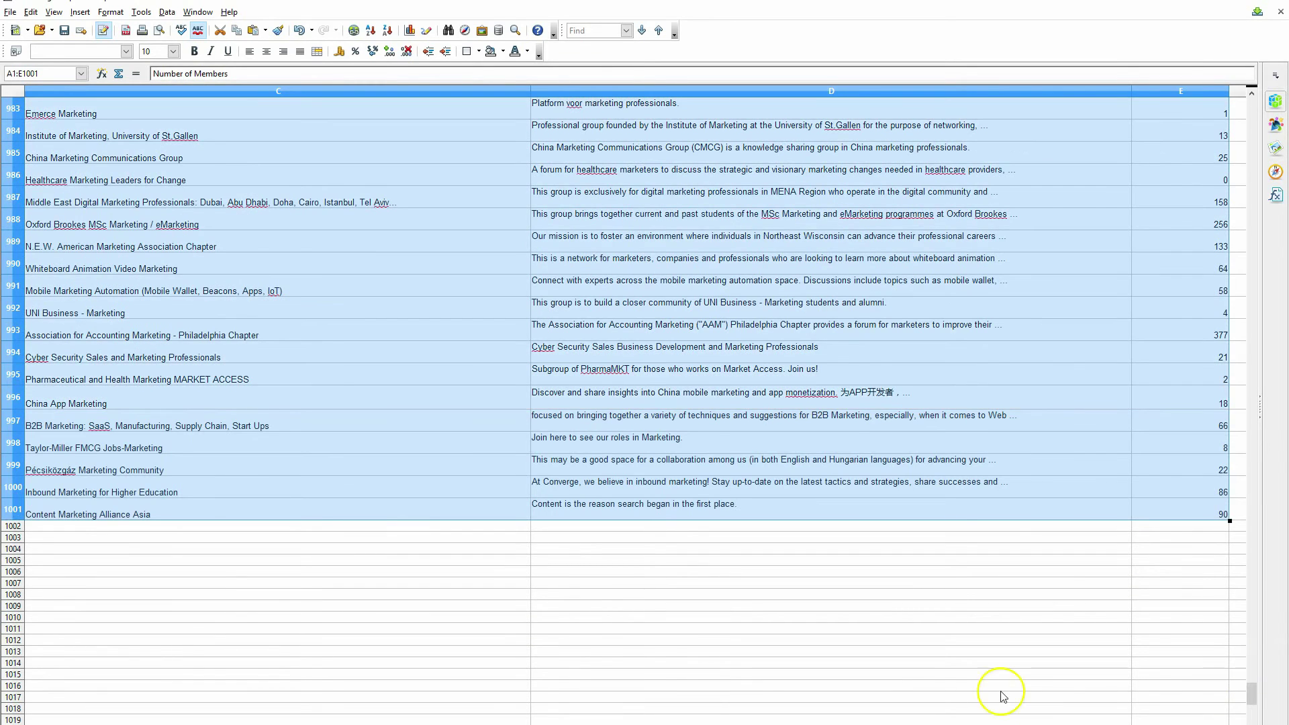
pyautogui.hscroll(-2, 635, 403)
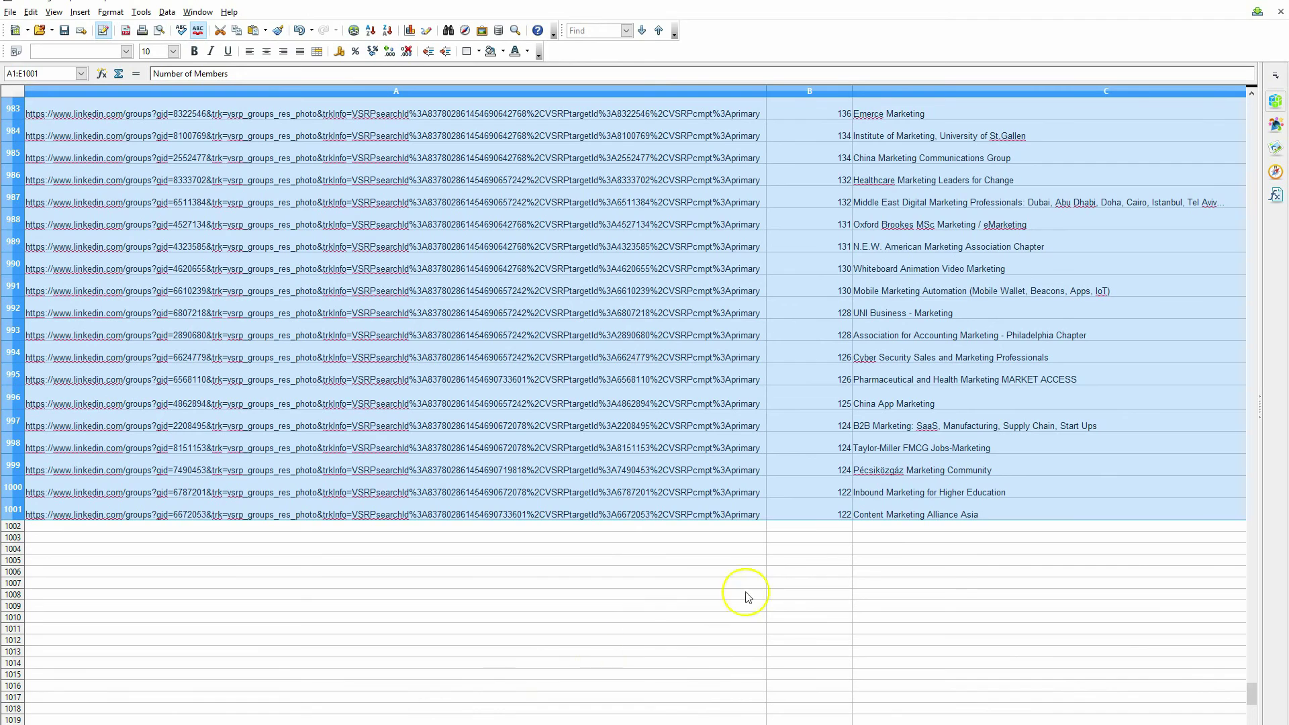
pyautogui.click(915, 513)
pyautogui.click(938, 493)
pyautogui.click(941, 464)
pyautogui.click(943, 448)
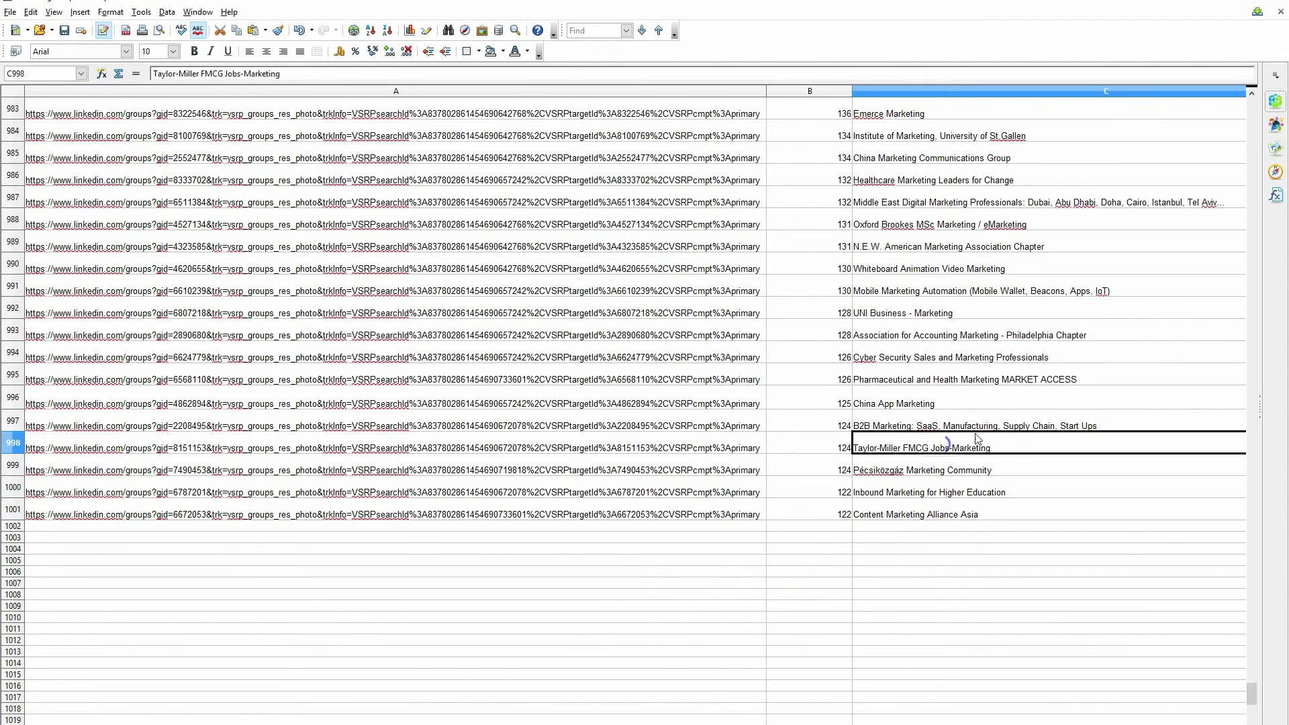
pyautogui.click(1001, 426)
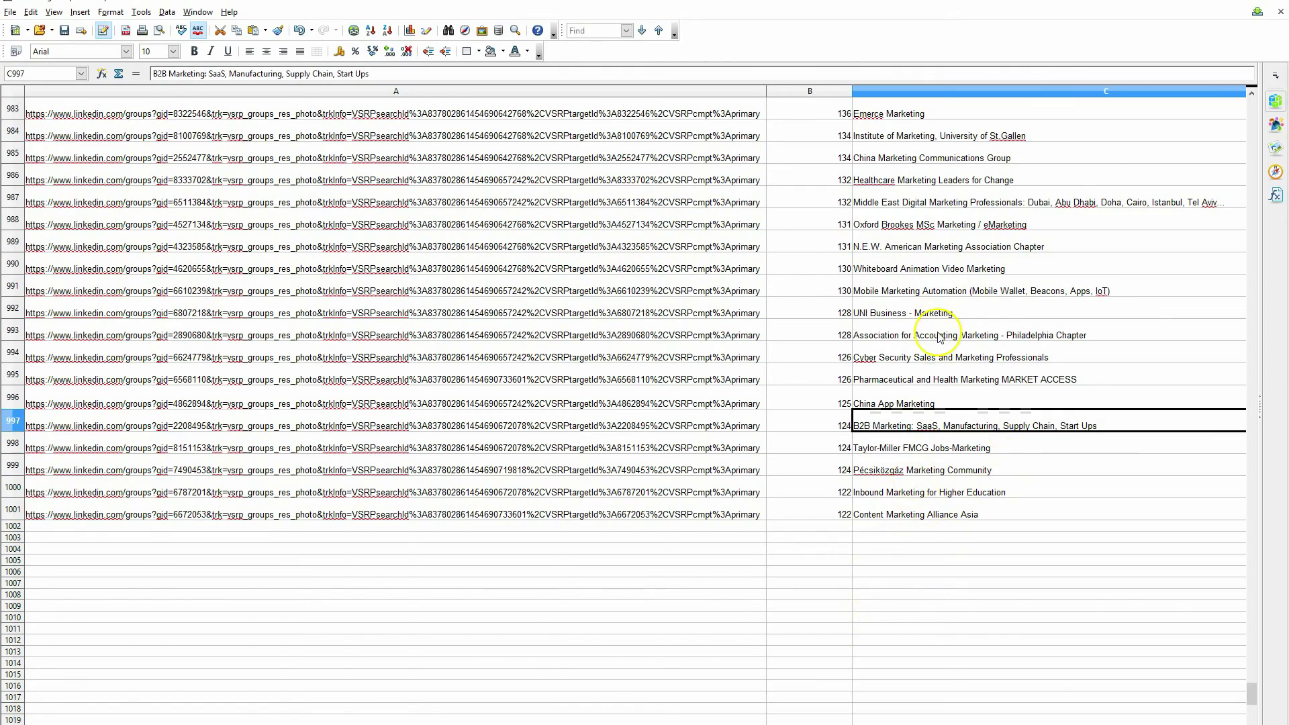
pyautogui.scroll(20, 935, 336)
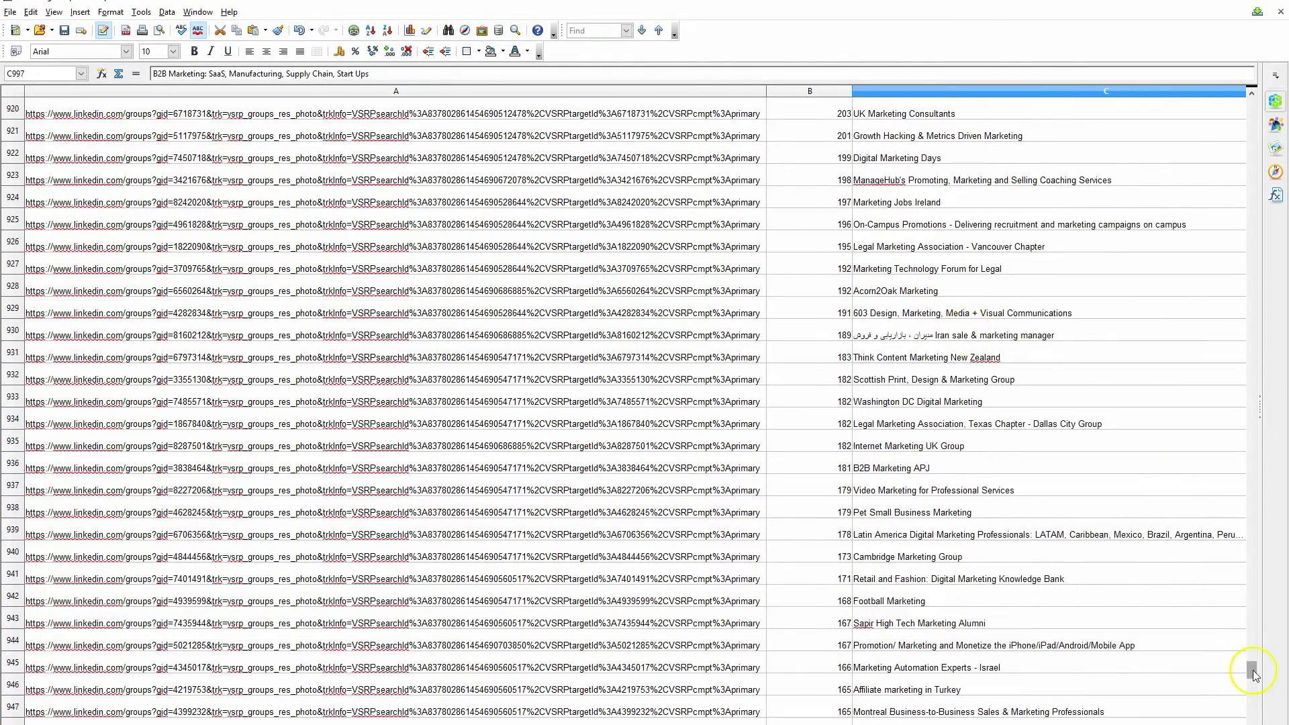
pyautogui.moveTo(1250, 669); pyautogui.dragTo(1249, 100)
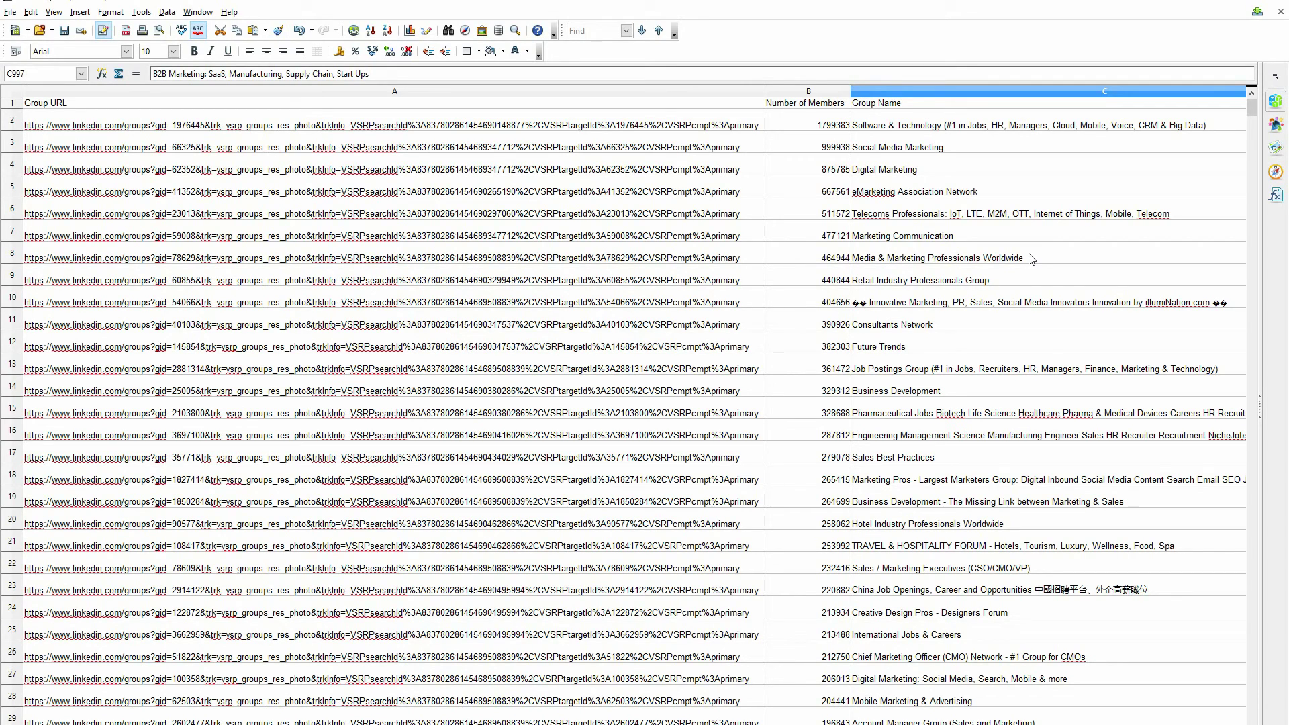
pyautogui.scroll(-6, 1031, 366)
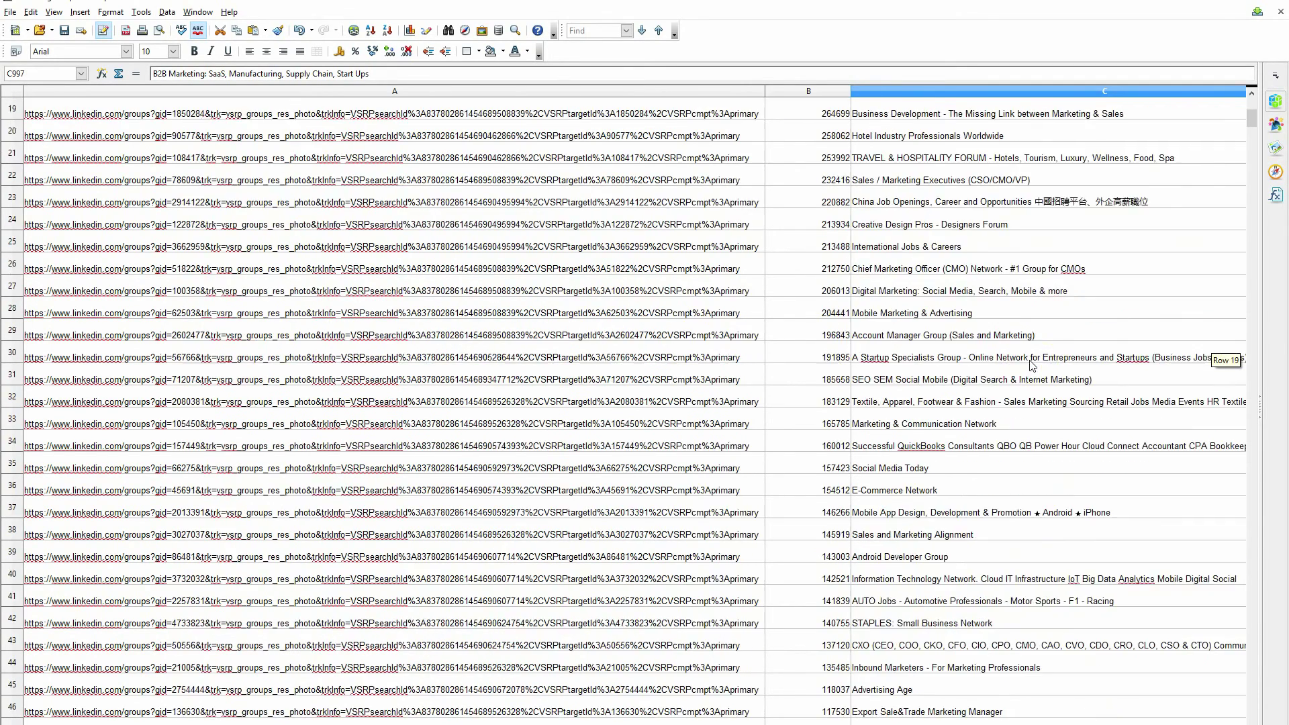
pyautogui.scroll(-2, 1032, 366)
pyautogui.scroll(-3, 1032, 366)
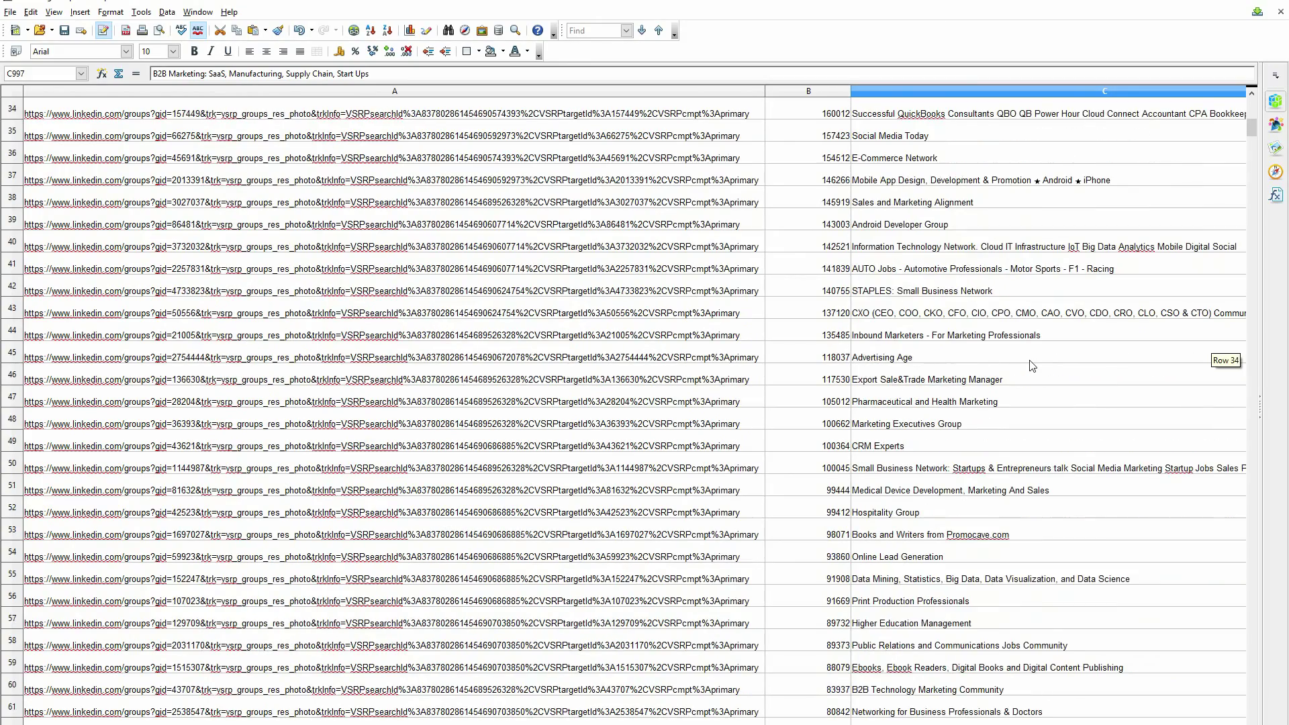
pyautogui.scroll(-7, 1032, 366)
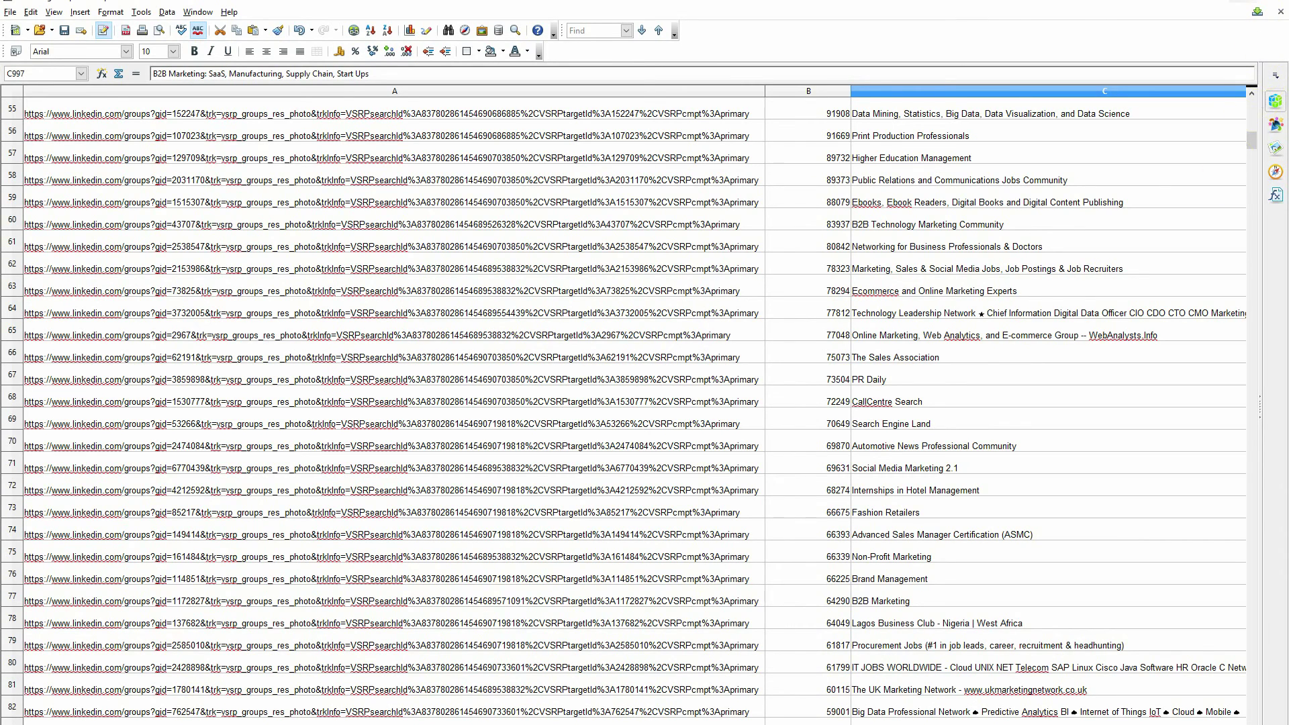
# Minimize OpenOffice Calc so LIVirtualAssistantRC13 shows its CONNECTION_TIMED_OUT: -118 page.
pyautogui.click(1212, 0)
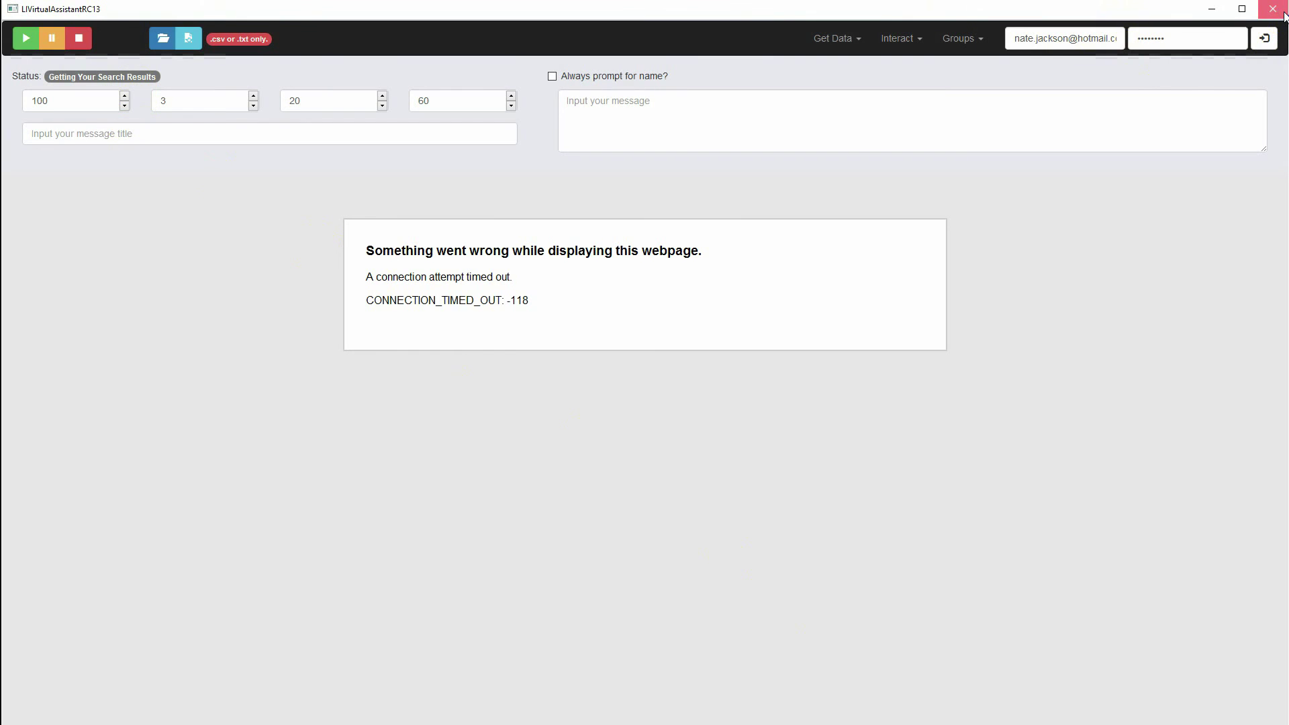
pyautogui.click(1045, 179)
pyautogui.click(1277, 10)
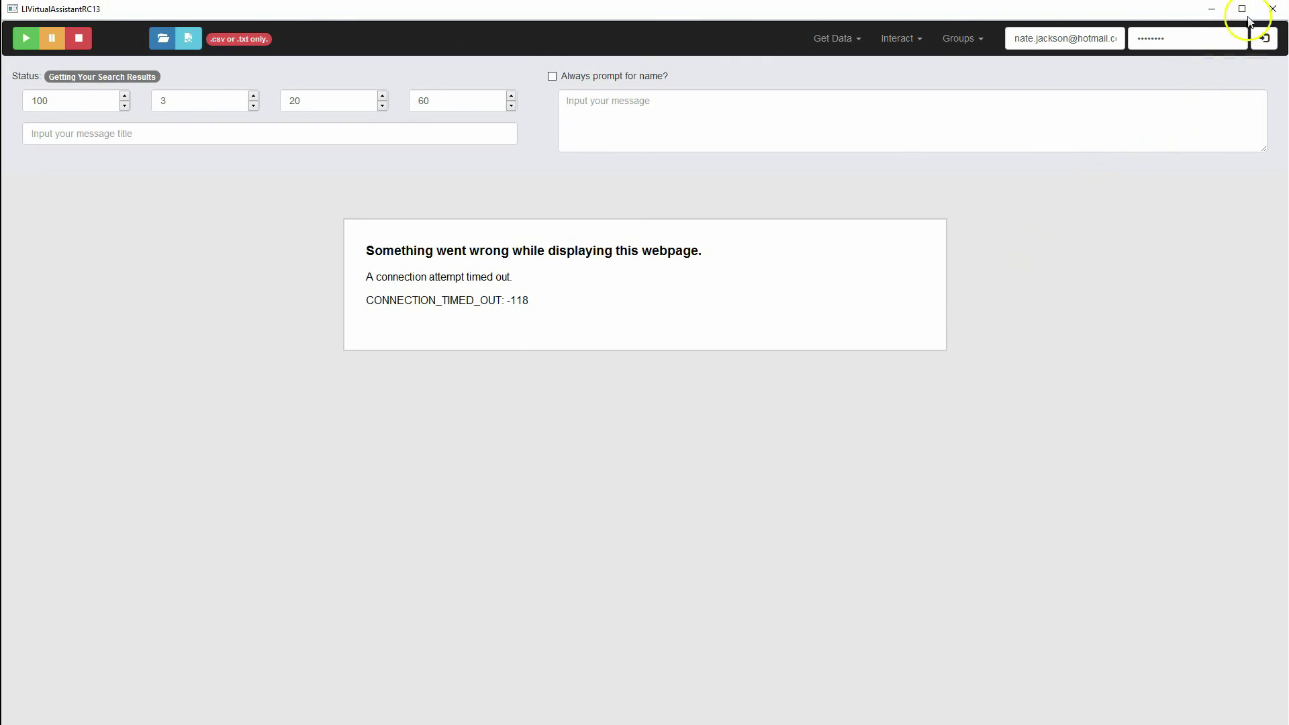
pyautogui.click(1274, 10)
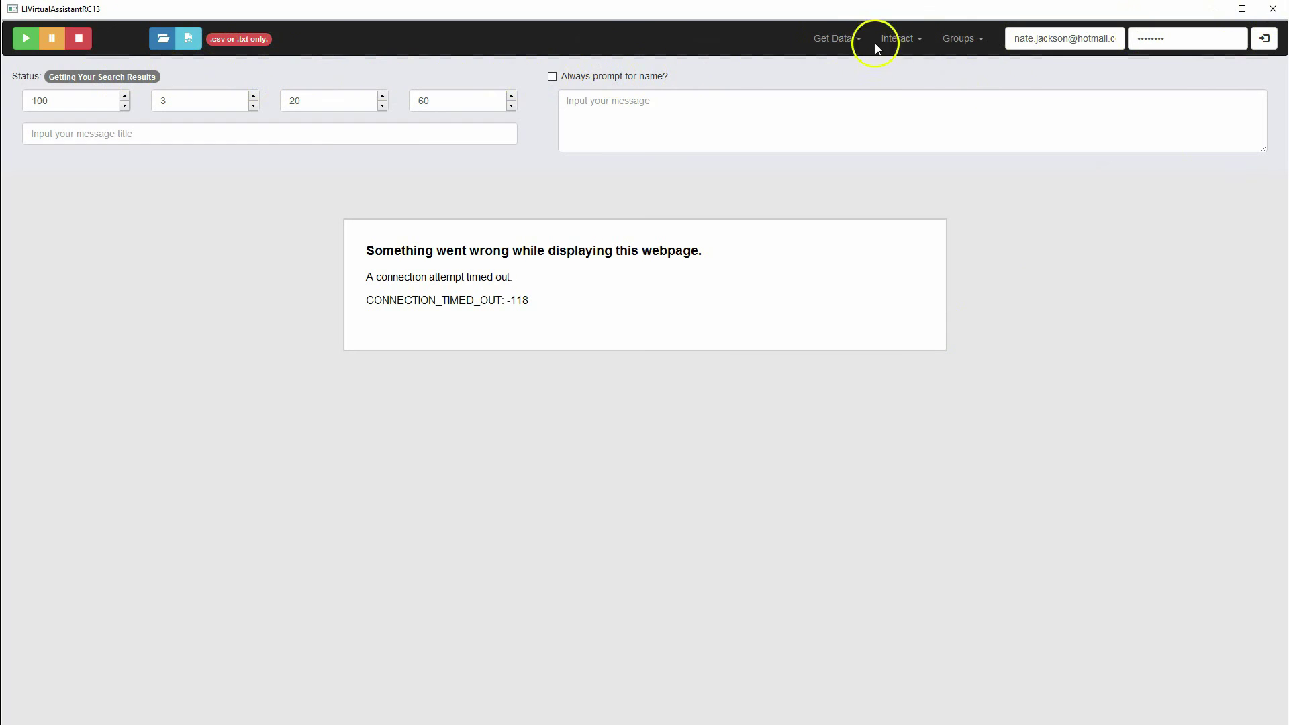
# Close the LIVirtualAssistantRC13 window with its X button.
pyautogui.click(1274, 9)
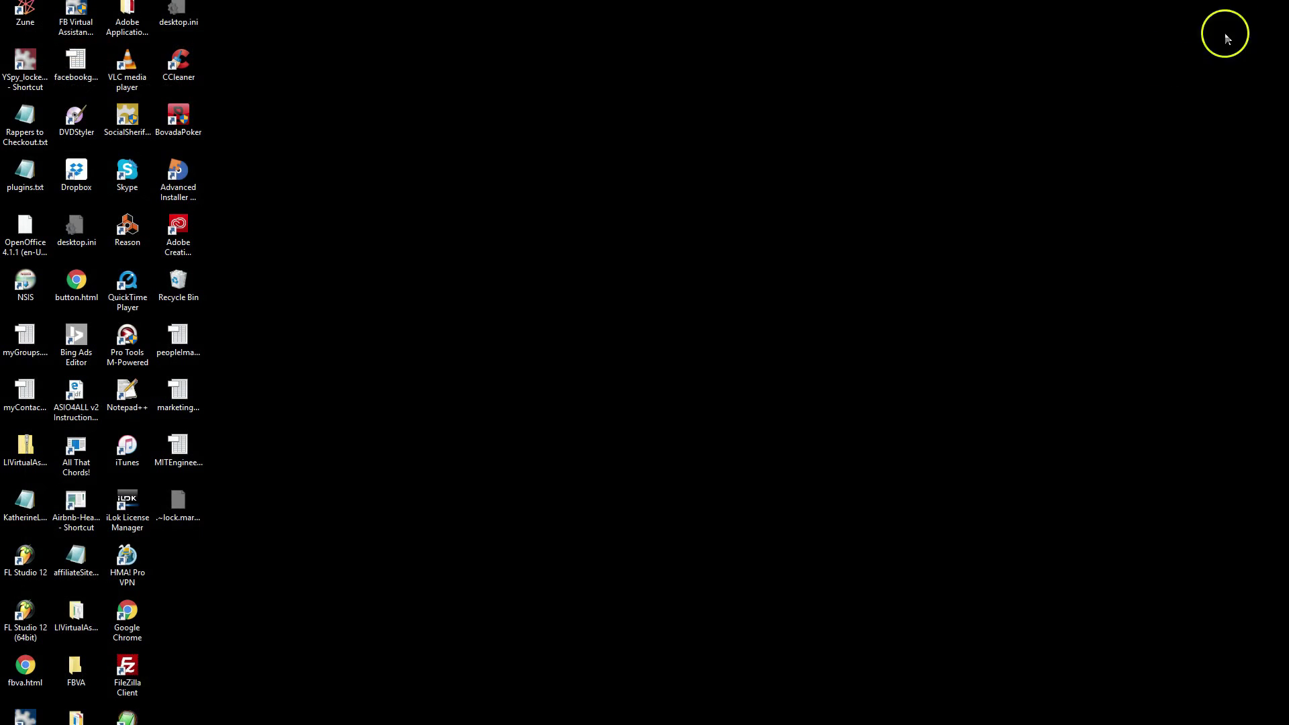